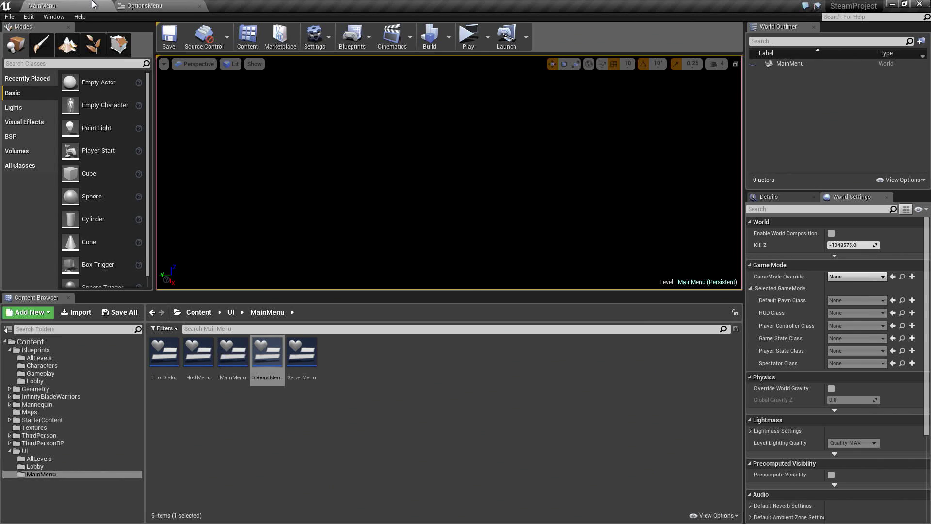
# Run a standalone preview from the OptionsMenu tab, quit it, and go back to MainMenu
pyautogui.click(162, 4)
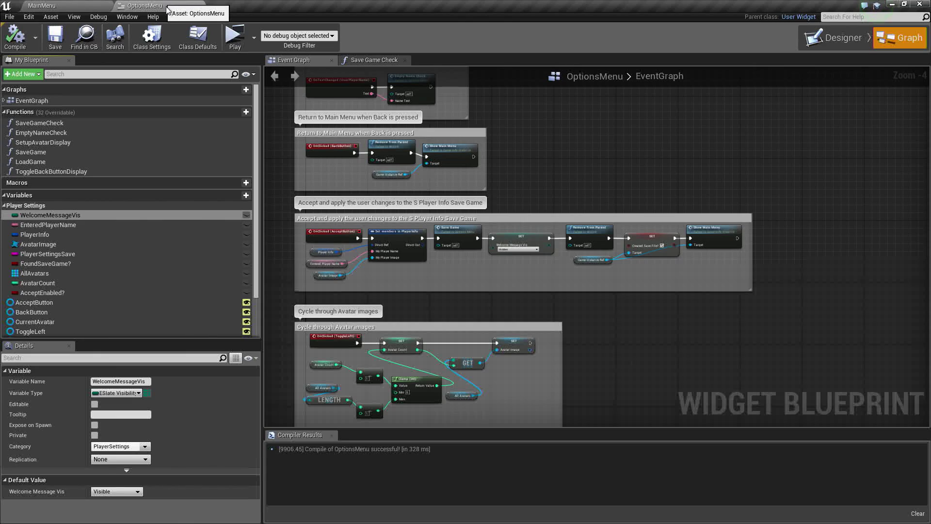
pyautogui.click(235, 37)
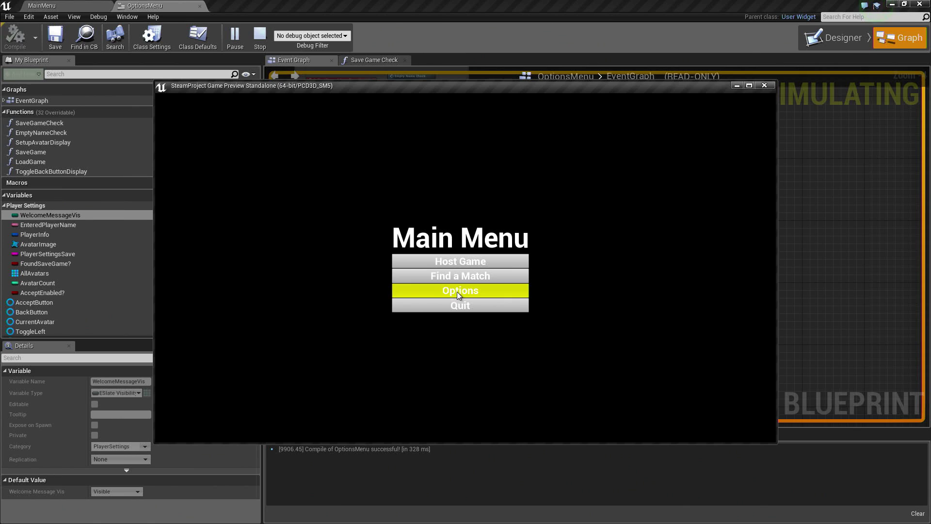
pyautogui.click(464, 304)
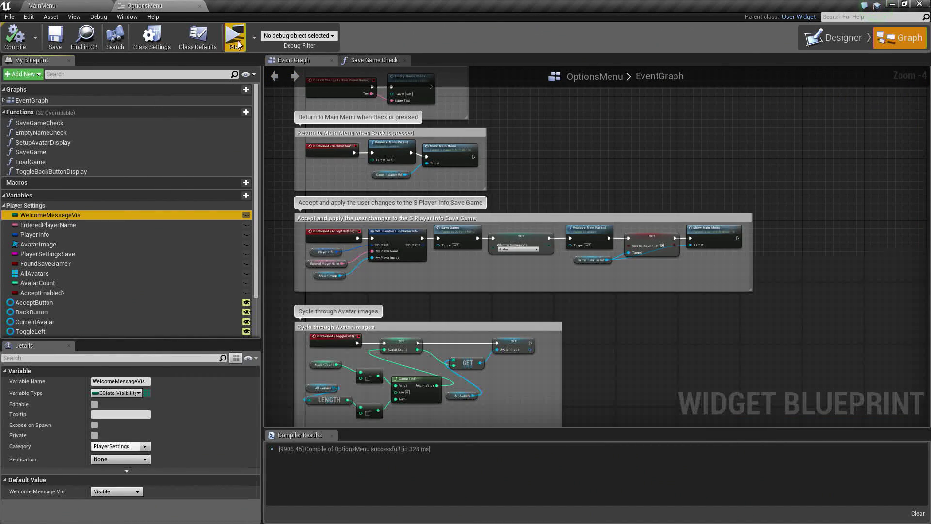
pyautogui.click(97, 7)
# Reveal OptionsMenu in Explorer and navigate to SteamProject > Saved > SaveGames
pyautogui.rightClick(258, 380)
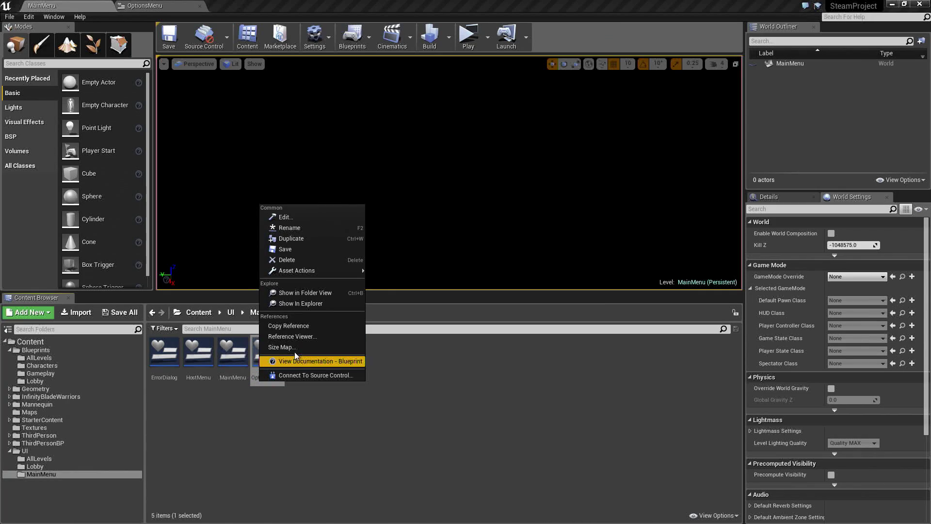
pyautogui.click(310, 303)
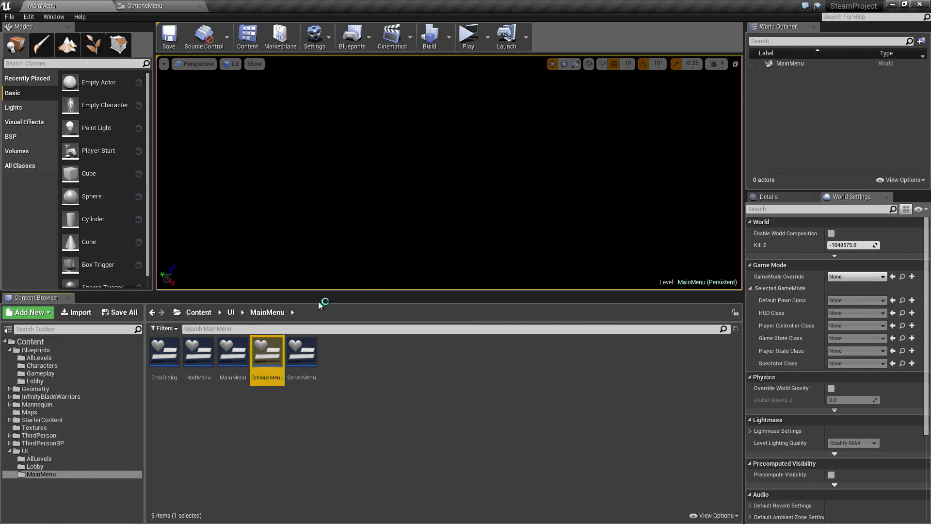
pyautogui.click(342, 110)
pyautogui.doubleClick(322, 181)
pyautogui.click(326, 204)
pyautogui.doubleClick(326, 204)
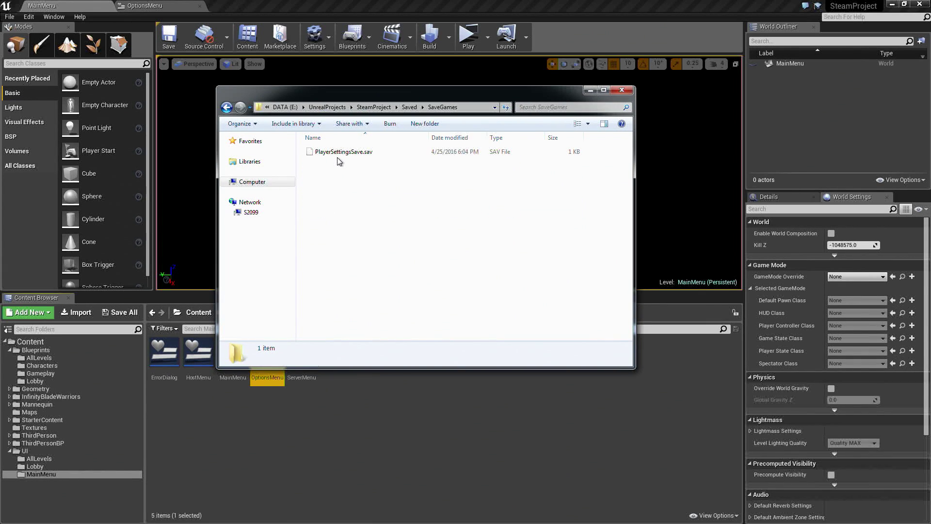
# Delete PlayerSettingsSave.sav, close Explorer, and relaunch the game preview
pyautogui.click(337, 154)
pyautogui.press('Delete')
pyautogui.click(503, 305)
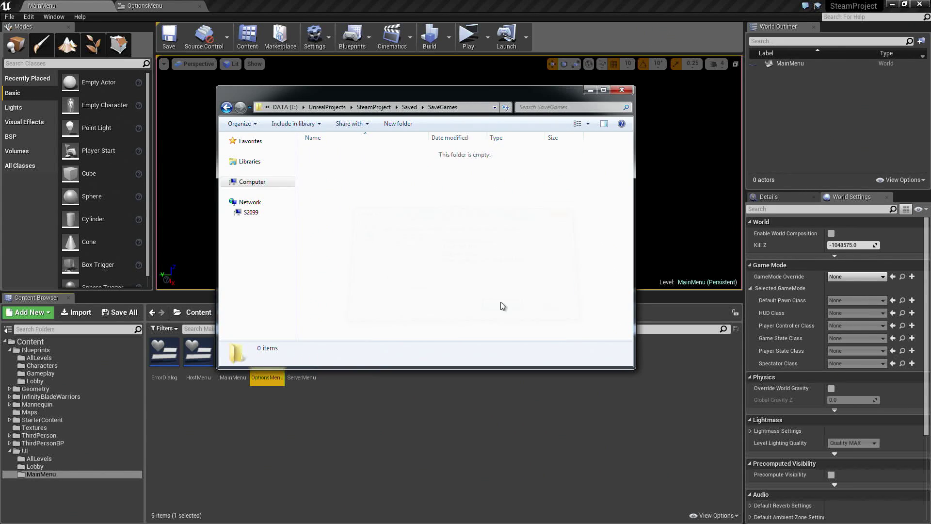
pyautogui.click(621, 89)
pyautogui.click(467, 46)
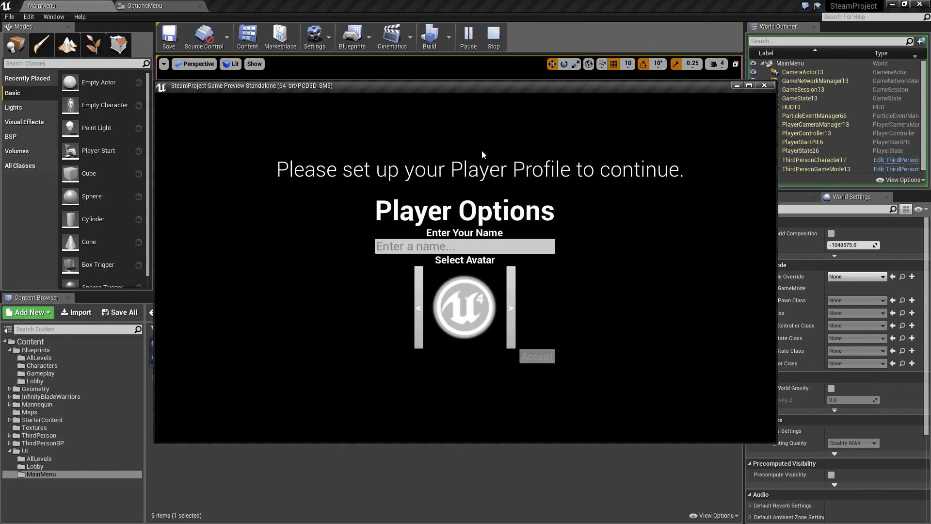
# Create a profile named 'dsafasdfas' with the next avatar and accept it
pyautogui.click(403, 246)
pyautogui.write('dsafasdfas')
pyautogui.click(506, 310)
pyautogui.click(537, 356)
# In Player Options, change the avatar and rename the player to 'adsfas', then accept
pyautogui.click(475, 291)
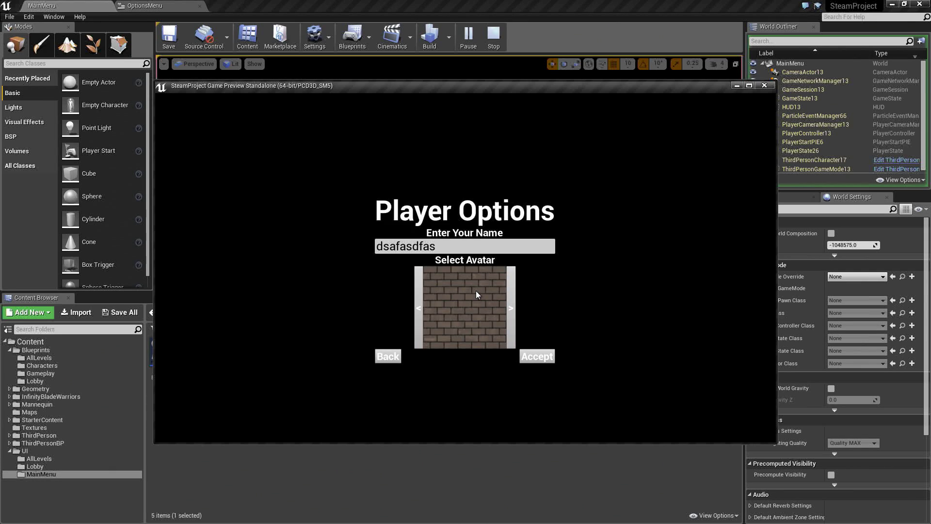
pyautogui.click(510, 313)
pyautogui.doubleClick(459, 246)
pyautogui.write('adsfas')
pyautogui.click(536, 356)
# Recheck the saved profile, quit, replay, reopen Player Options, and close the preview
pyautogui.click(461, 290)
pyautogui.click(388, 356)
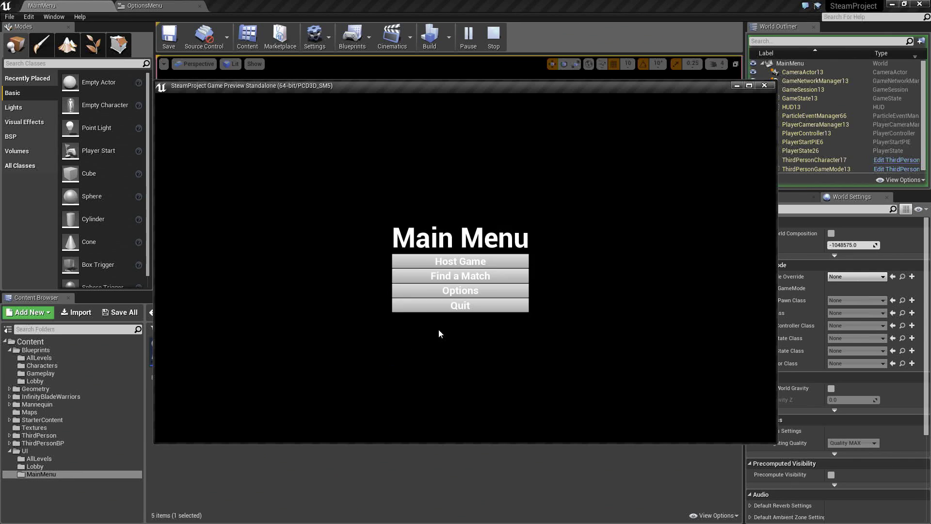
pyautogui.click(447, 309)
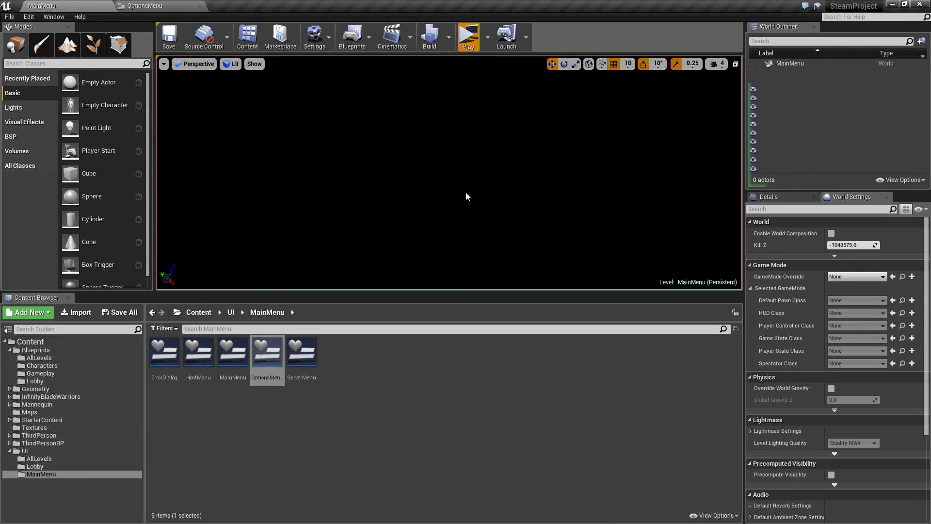
pyautogui.hotkey('alt', 'p')
pyautogui.click(473, 290)
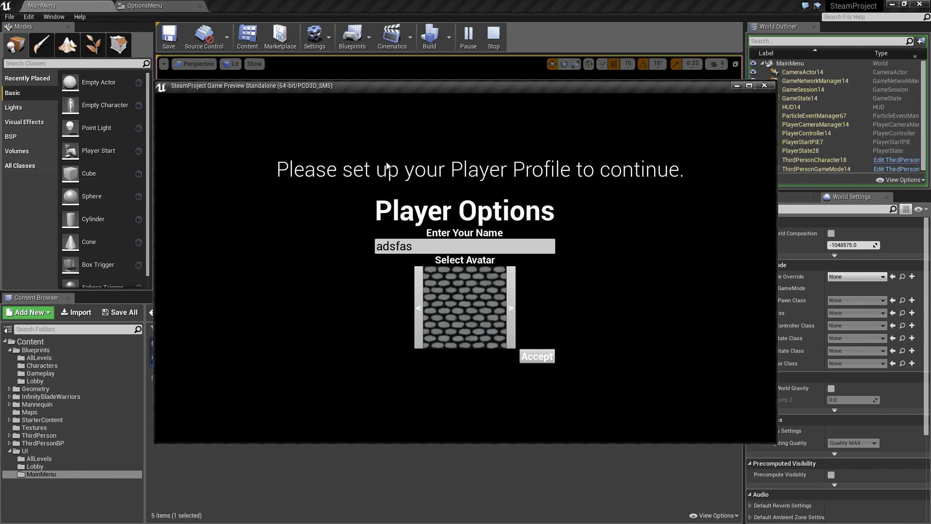
pyautogui.click(764, 86)
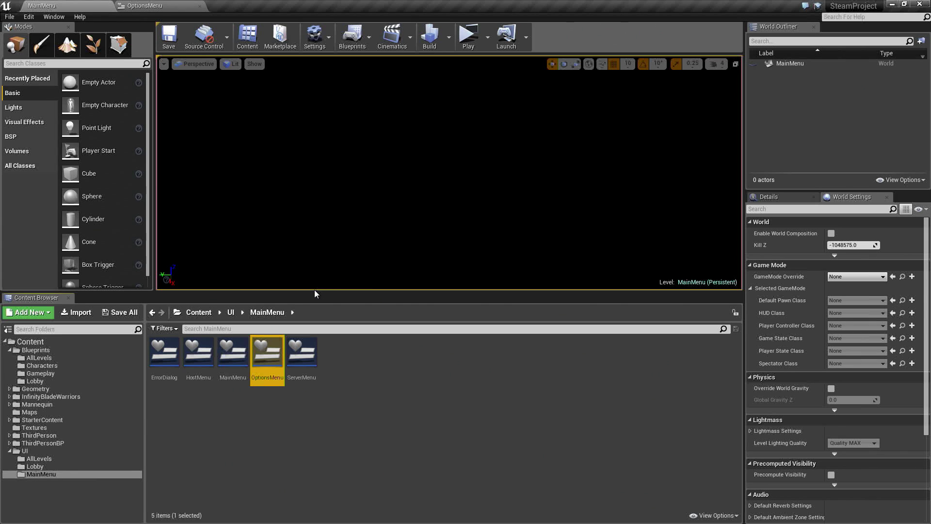
# Open the GameInfoInstance blueprint from Blueprints > AllLevels
pyautogui.click(42, 351)
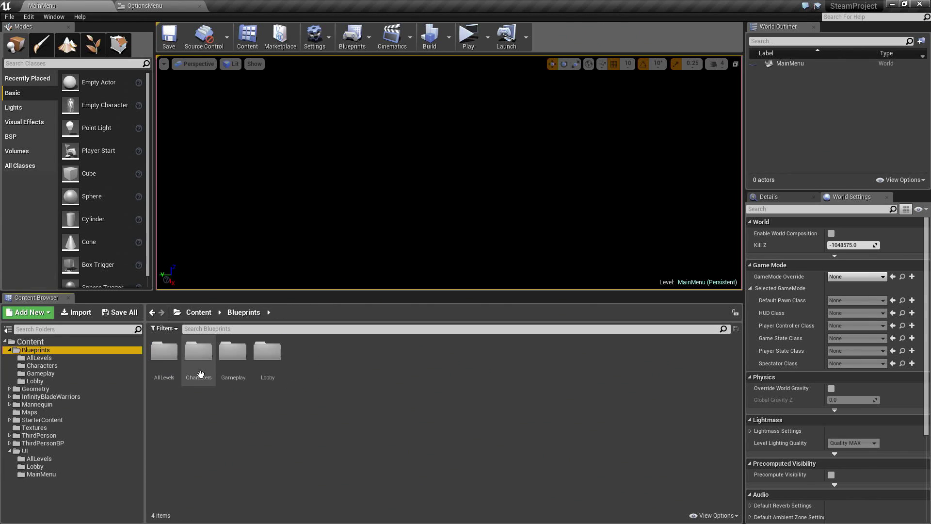
pyautogui.doubleClick(164, 356)
pyautogui.click(171, 371)
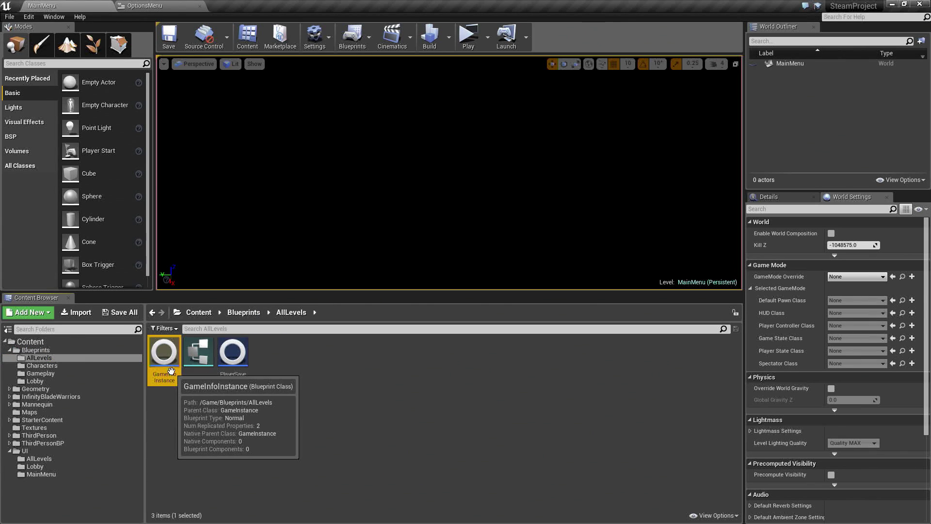
pyautogui.doubleClick(171, 371)
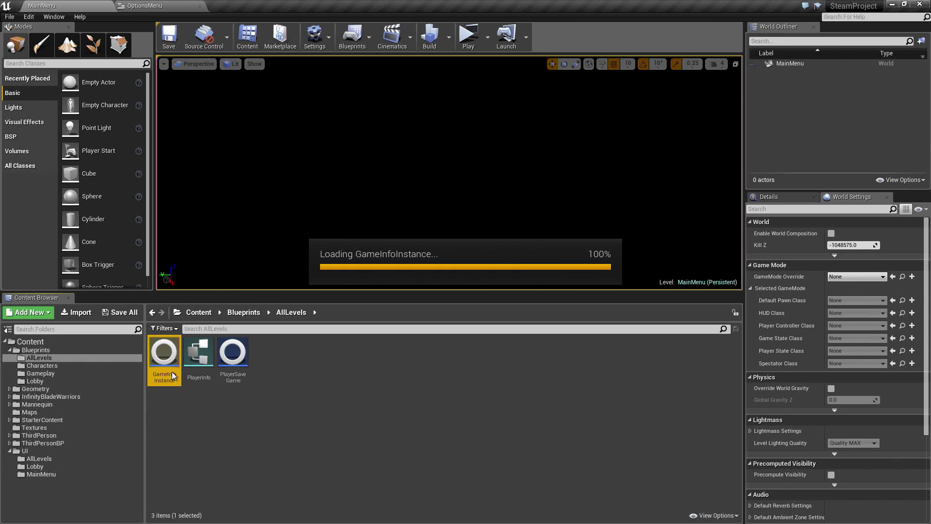
# Pan the EventGraph to the Options Menu logic and bring up the blueprint actions there
pyautogui.moveTo(597, 370); pyautogui.dragTo(352, 260, button='right')
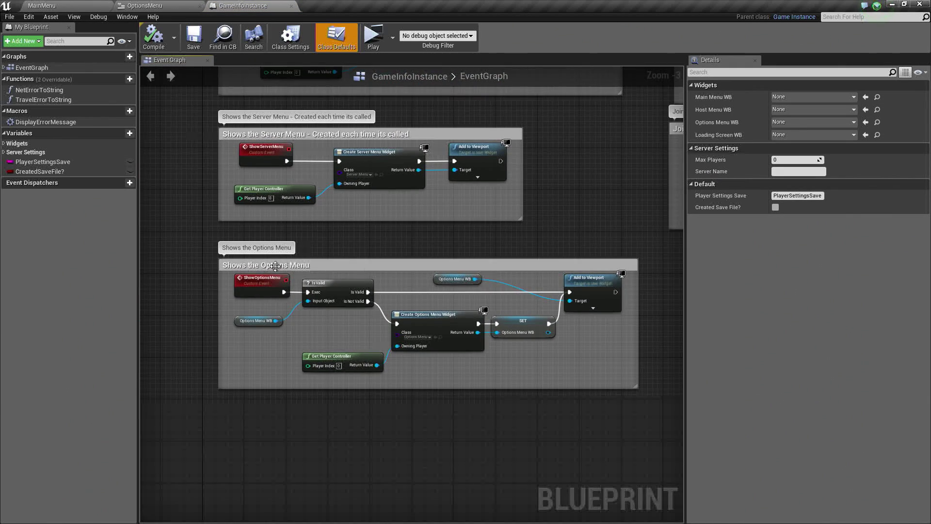
pyautogui.moveTo(439, 334); pyautogui.dragTo(332, 322, button='right')
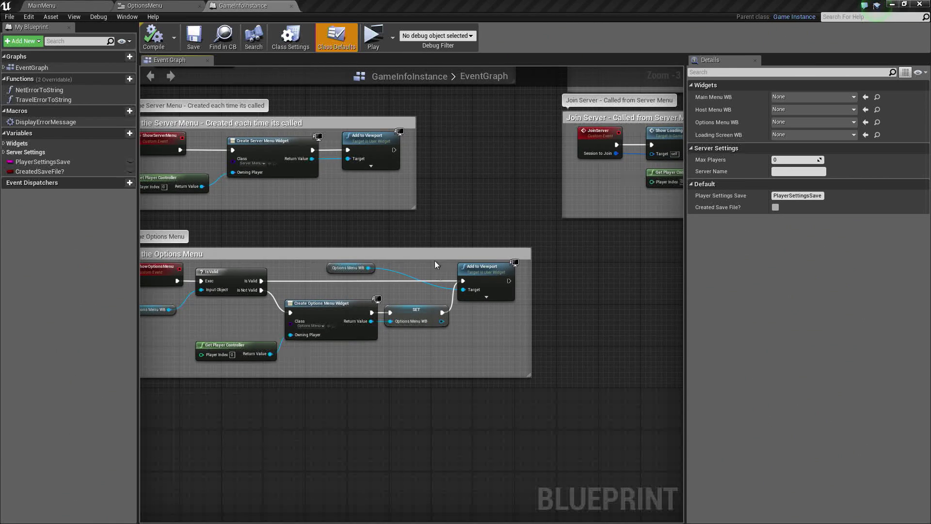
pyautogui.rightClick(466, 317)
pyautogui.click(29, 173)
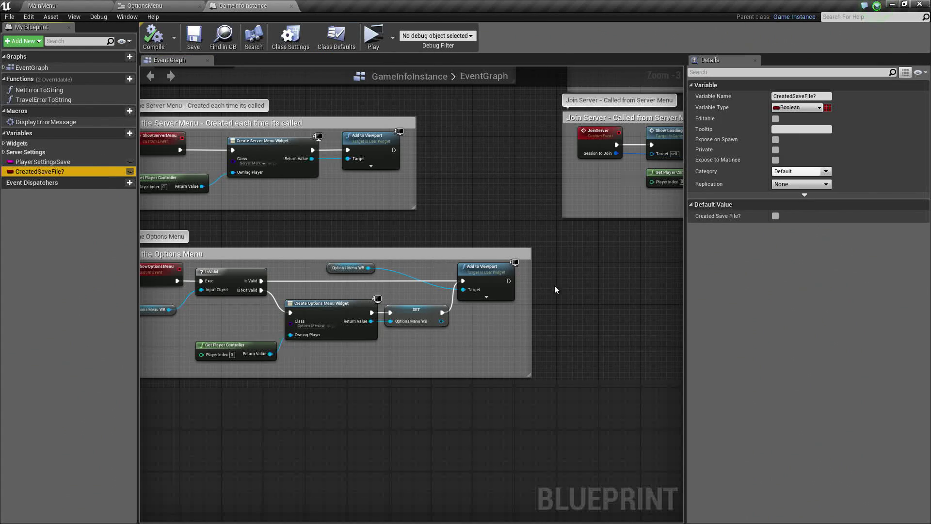
pyautogui.moveTo(554, 289); pyautogui.dragTo(590, 291, button='right')
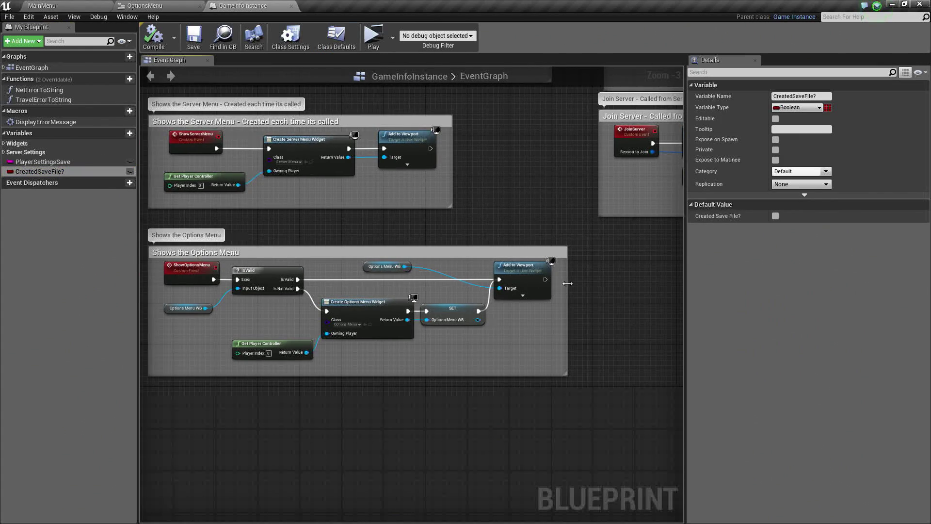
# Add a Branch after Add to Viewport, fed by a CreatedSaveFile? getter
pyautogui.click(593, 267)
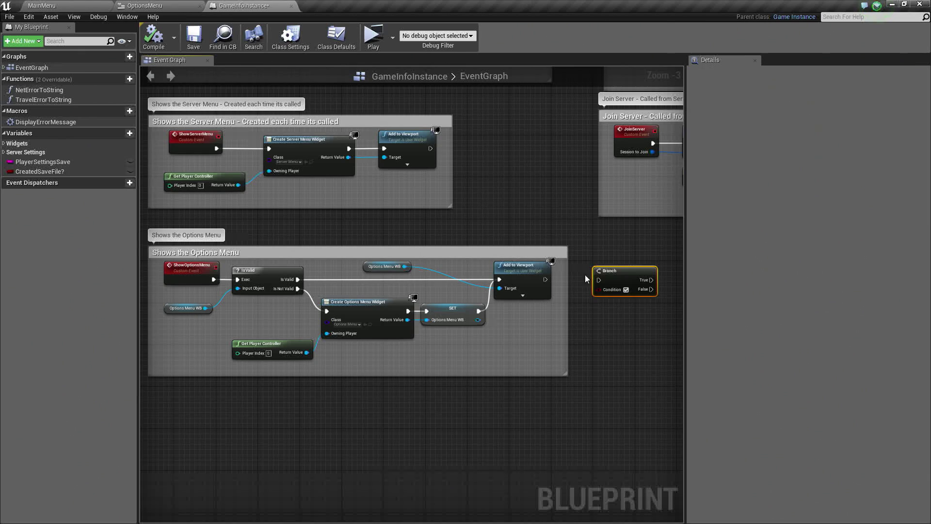
pyautogui.moveTo(574, 281); pyautogui.dragTo(516, 280, button='right')
pyautogui.moveTo(491, 277); pyautogui.dragTo(541, 278)
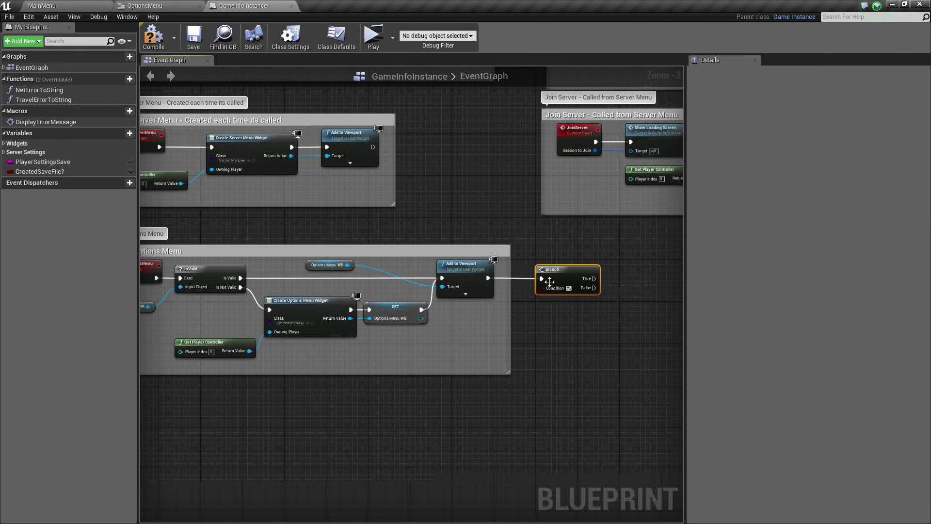
pyautogui.click(62, 172)
pyautogui.moveTo(61, 173); pyautogui.dragTo(483, 308)
pyautogui.moveTo(510, 330); pyautogui.dragTo(394, 324, button='right')
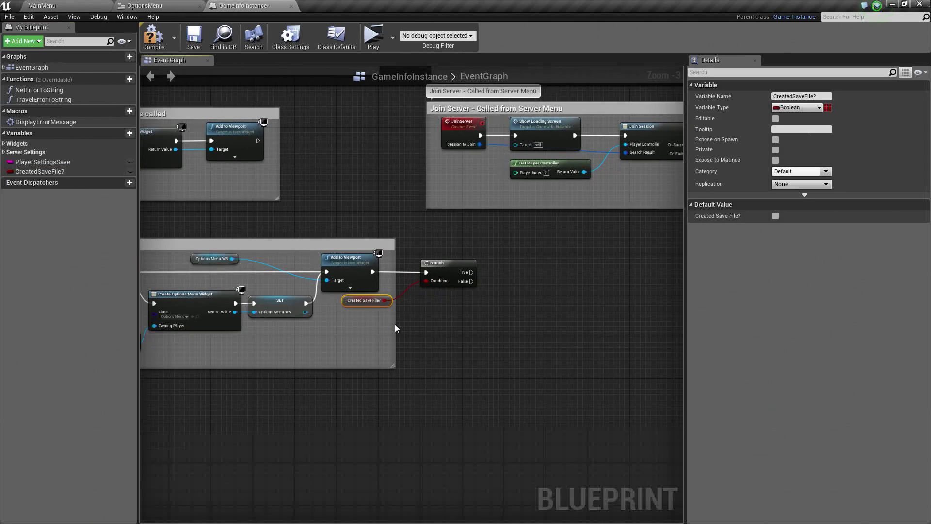
pyautogui.moveTo(470, 320); pyautogui.dragTo(453, 320, button='right')
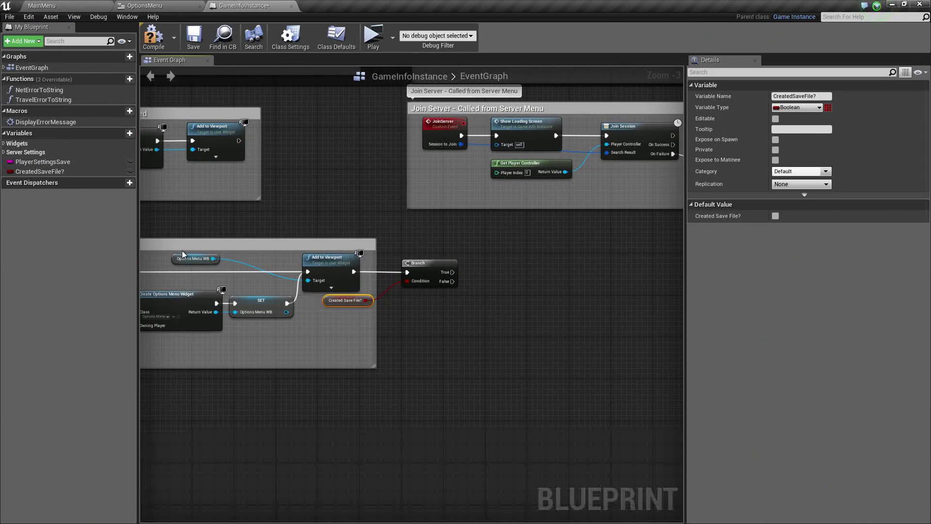
# Paste a second Options Menu WB getter beside the Branch
pyautogui.click(184, 256)
pyautogui.click(443, 314)
pyautogui.hotkey('ctrl', 'v')
pyautogui.moveTo(467, 321); pyautogui.dragTo(426, 312)
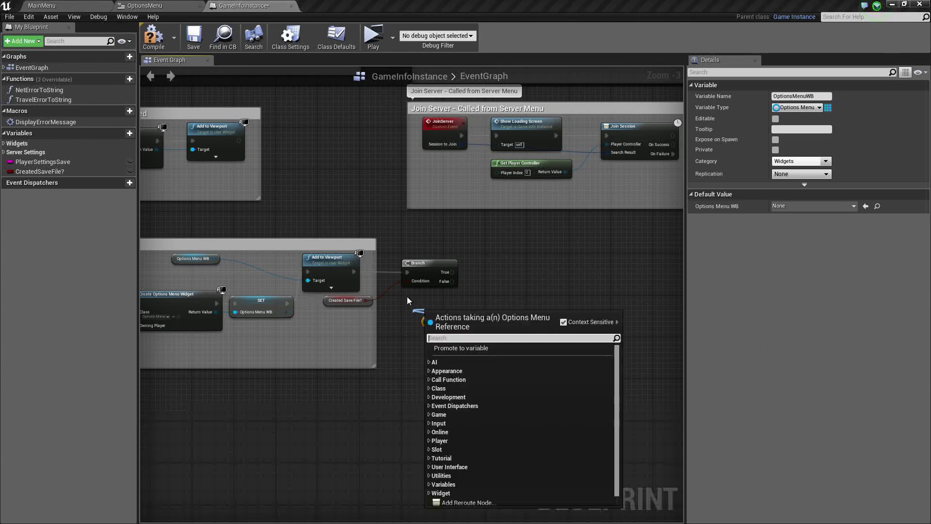
pyautogui.click(407, 299)
pyautogui.click(426, 310)
pyautogui.scroll(3, 426, 309)
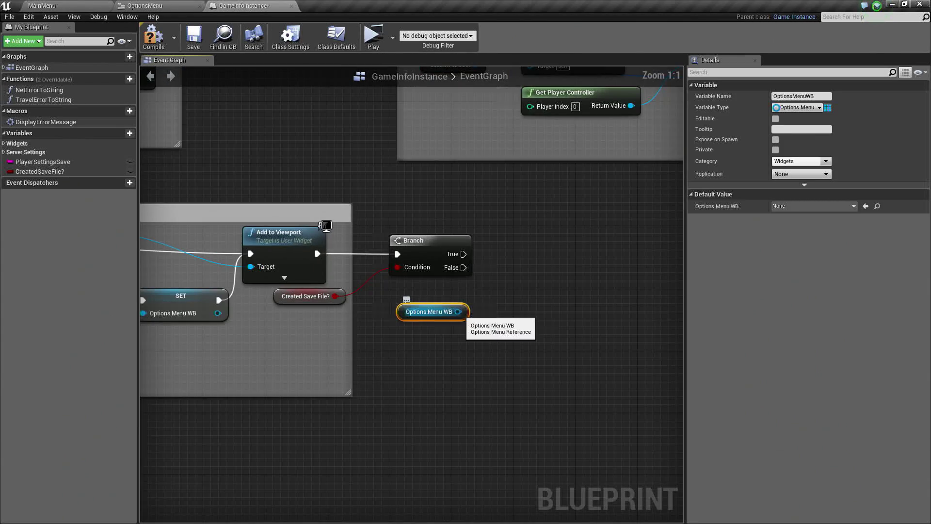
pyautogui.moveTo(458, 312); pyautogui.dragTo(387, 327, button='right')
# Create a Set Welcome Message Vis node and wire the Branch's False output to it
pyautogui.moveTo(386, 326); pyautogui.dragTo(438, 303)
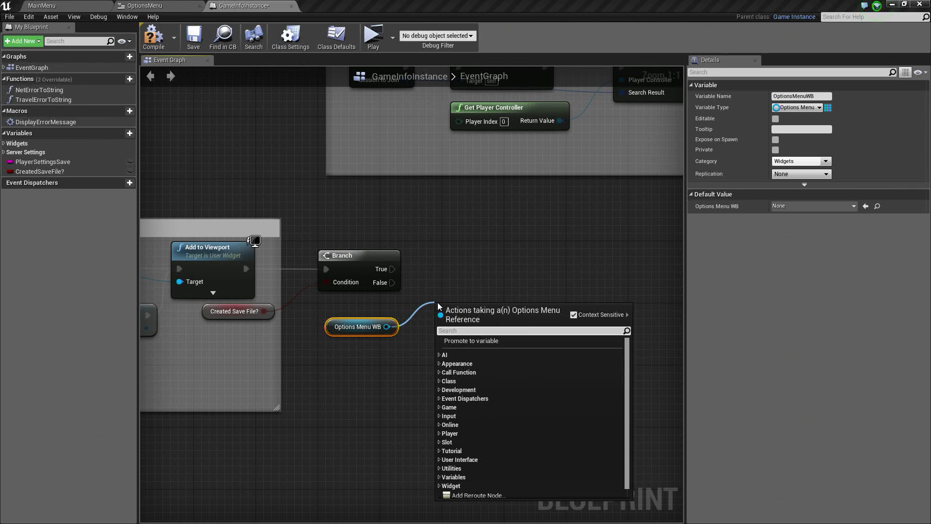
pyautogui.write('set welcome')
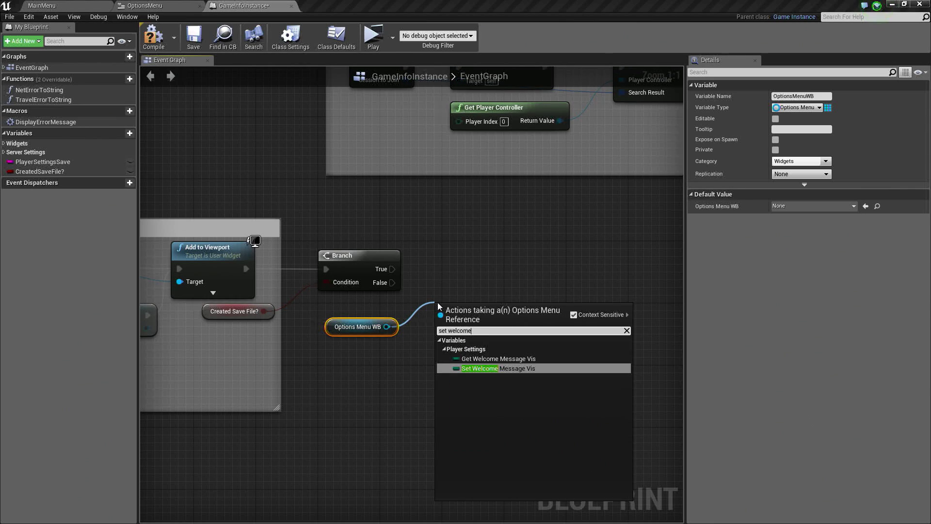
pyautogui.press('Return')
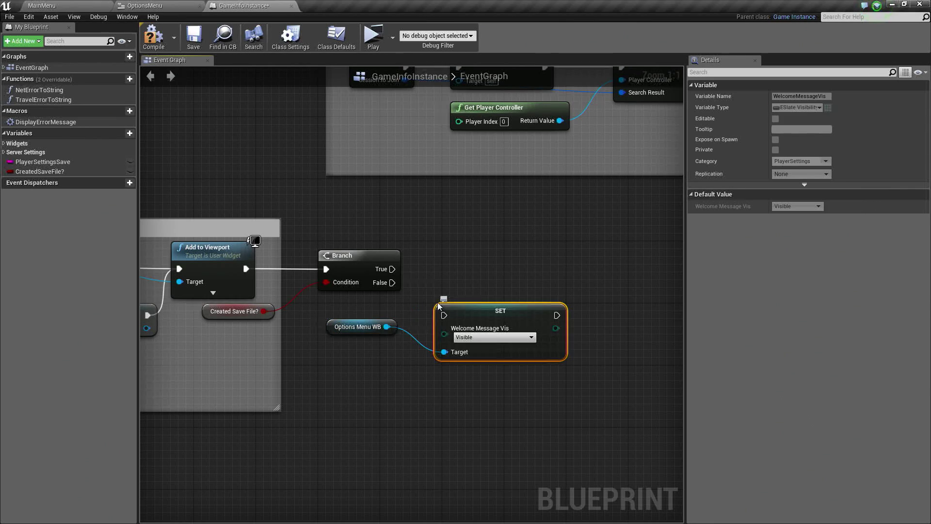
pyautogui.click(428, 313)
pyautogui.moveTo(392, 283); pyautogui.dragTo(444, 315)
# Tidy the Branch, getter and SET nodes and widen the comment box around them
pyautogui.click(475, 314)
pyautogui.moveTo(222, 319); pyautogui.dragTo(330, 295, button='right')
pyautogui.moveTo(330, 295)
pyautogui.mouseDown()
pyautogui.moveTo(347, 279)
pyautogui.moveTo(451, 279)
pyautogui.moveTo(310, 295)
pyautogui.moveTo(319, 304)
pyautogui.mouseUp()
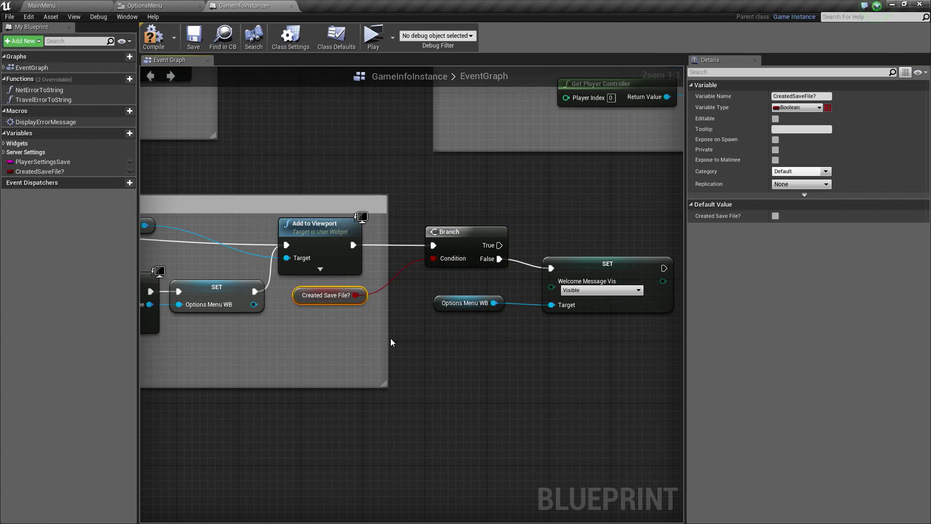
pyautogui.moveTo(386, 338); pyautogui.dragTo(685, 345)
pyautogui.moveTo(685, 345); pyautogui.dragTo(562, 339, button='right')
pyautogui.moveTo(501, 328); pyautogui.dragTo(297, 231)
pyautogui.click(353, 313)
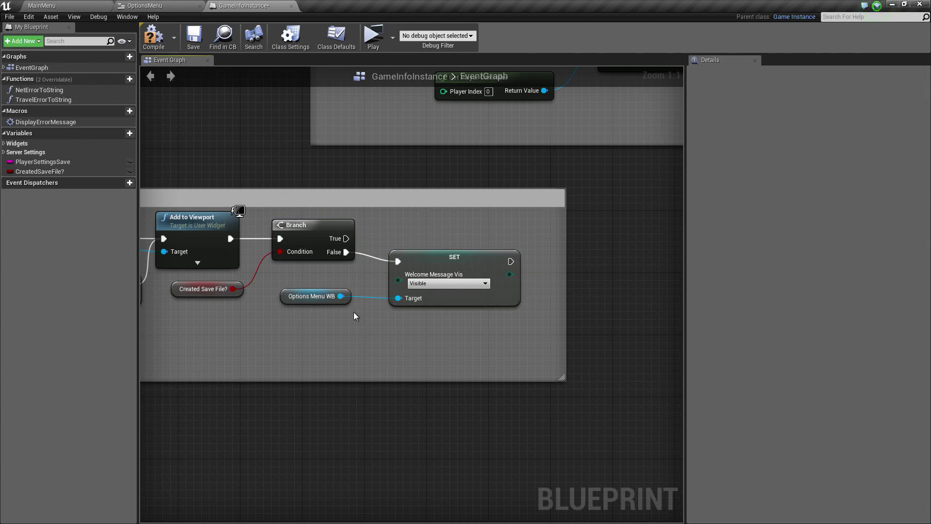
# Compile, save, and close GameInfoInstance
pyautogui.click(154, 36)
pyautogui.click(194, 36)
pyautogui.click(291, 5)
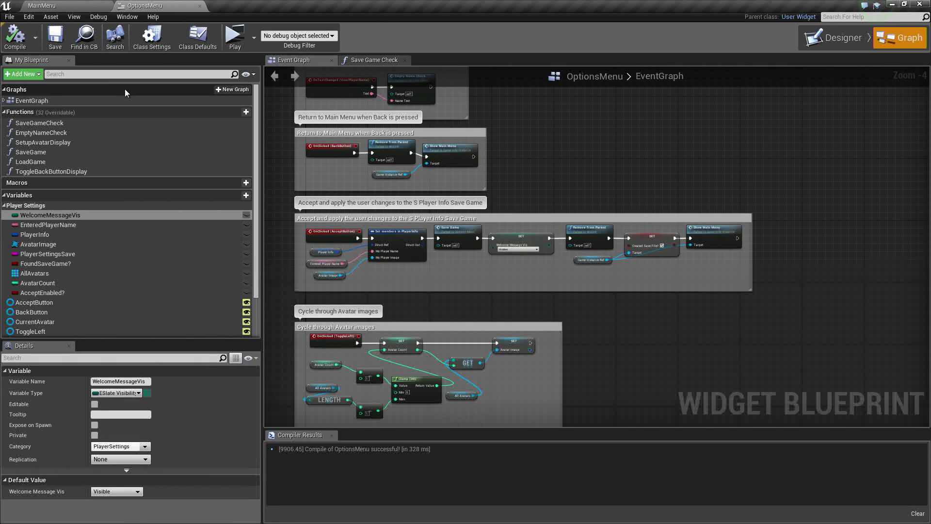
# Set WelcomeMessageVis's Default Value to Hidden and compile OptionsMenu
pyautogui.click(62, 216)
pyautogui.moveTo(62, 218)
pyautogui.mouseDown()
pyautogui.moveTo(78, 244)
pyautogui.moveTo(47, 234)
pyautogui.moveTo(46, 216)
pyautogui.mouseUp()
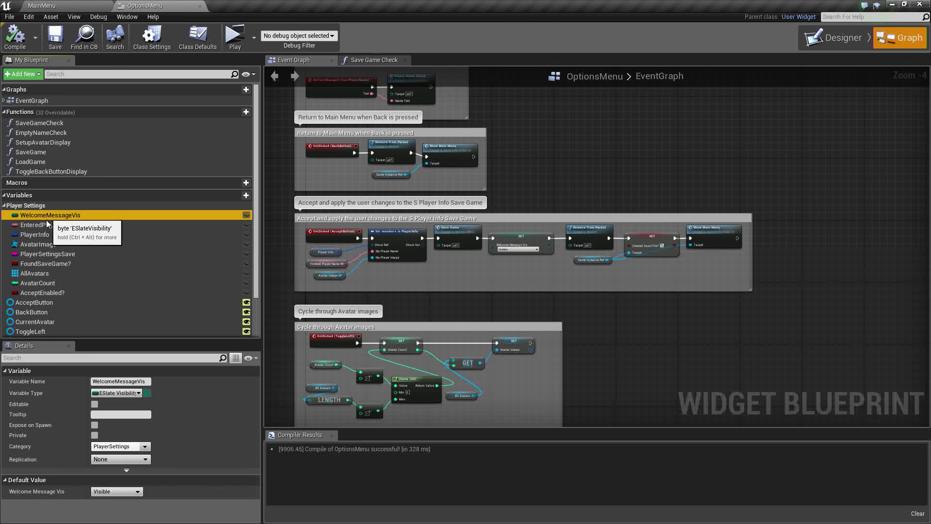
pyautogui.click(124, 493)
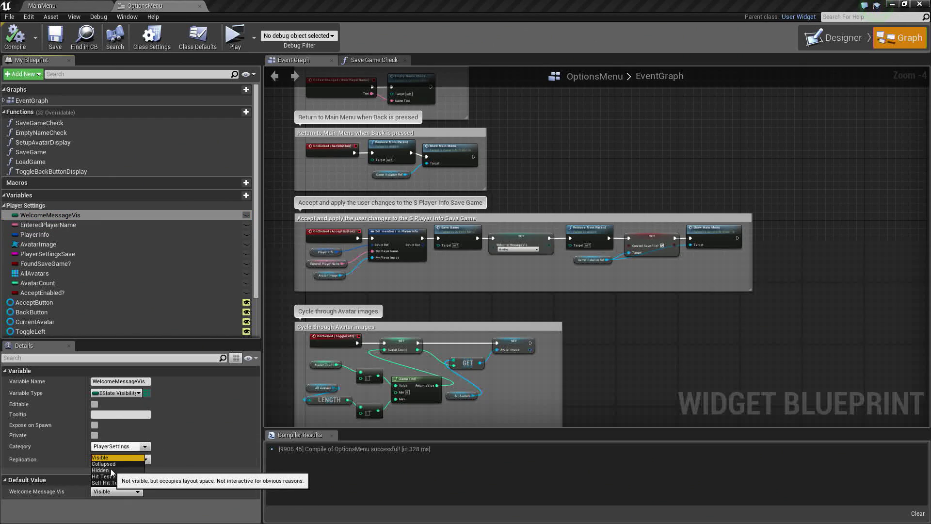
pyautogui.click(110, 468)
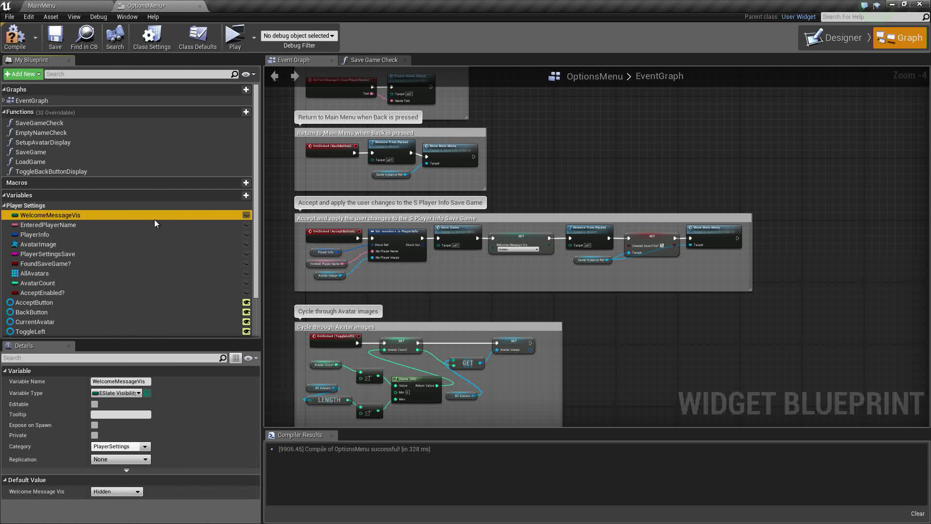
pyautogui.click(15, 38)
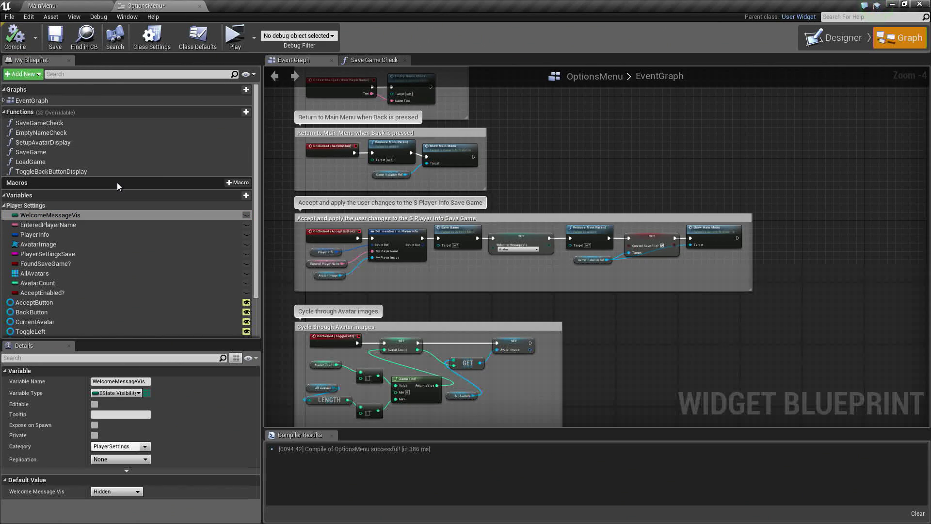
# Delete both Found Save Game? SET nodes in the SaveGameCheck function
pyautogui.doubleClick(45, 125)
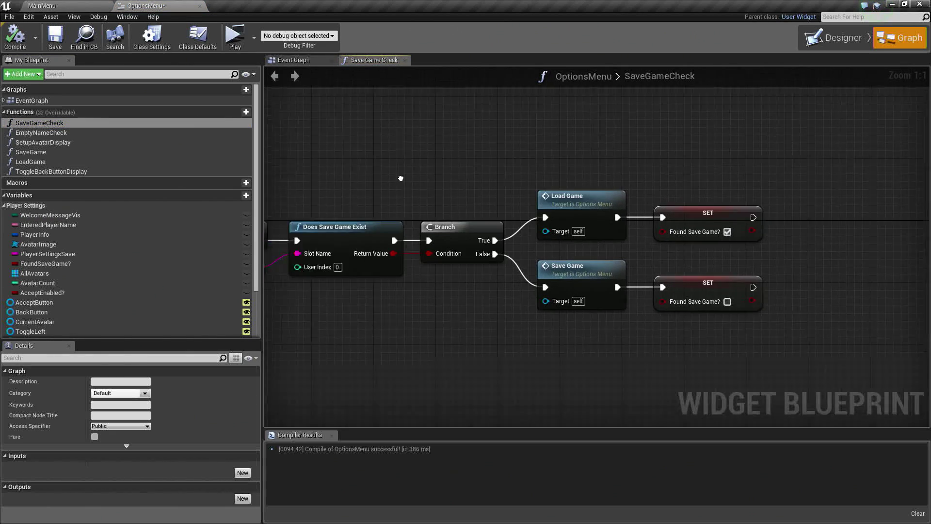
pyautogui.moveTo(622, 156); pyautogui.dragTo(675, 403)
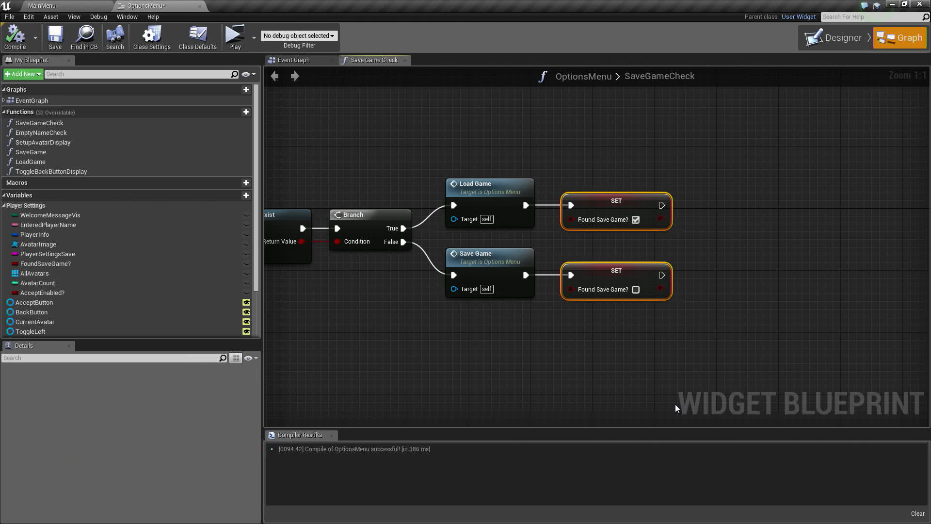
pyautogui.press('Delete')
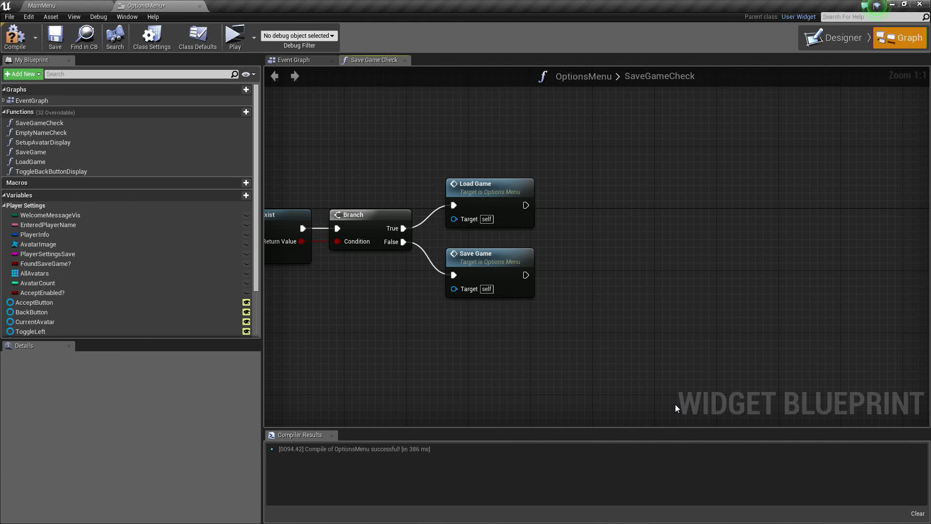
# Delete the FoundSaveGame? variable, then compile and save OptionsMenu
pyautogui.click(294, 60)
pyautogui.scroll(4, 630, 268)
pyautogui.moveTo(666, 252); pyautogui.dragTo(578, 256, button='right')
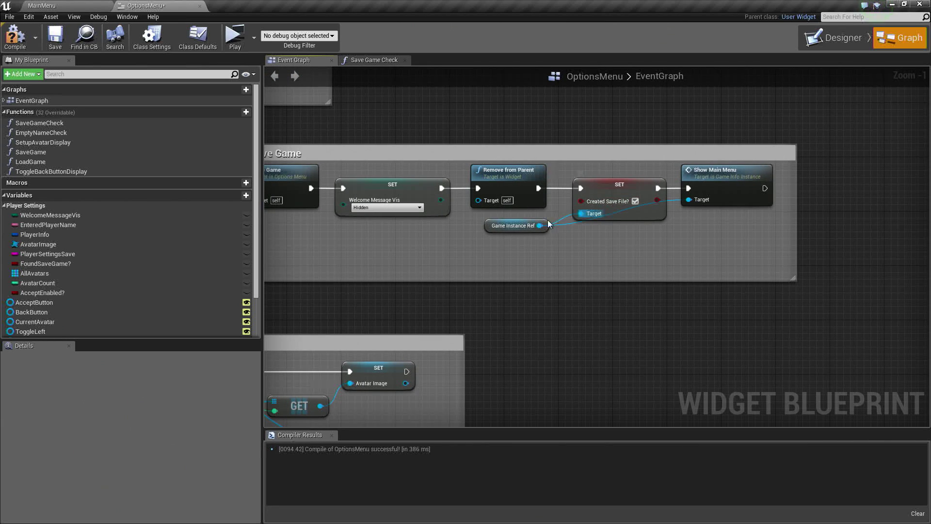
pyautogui.click(49, 264)
pyautogui.press('Delete')
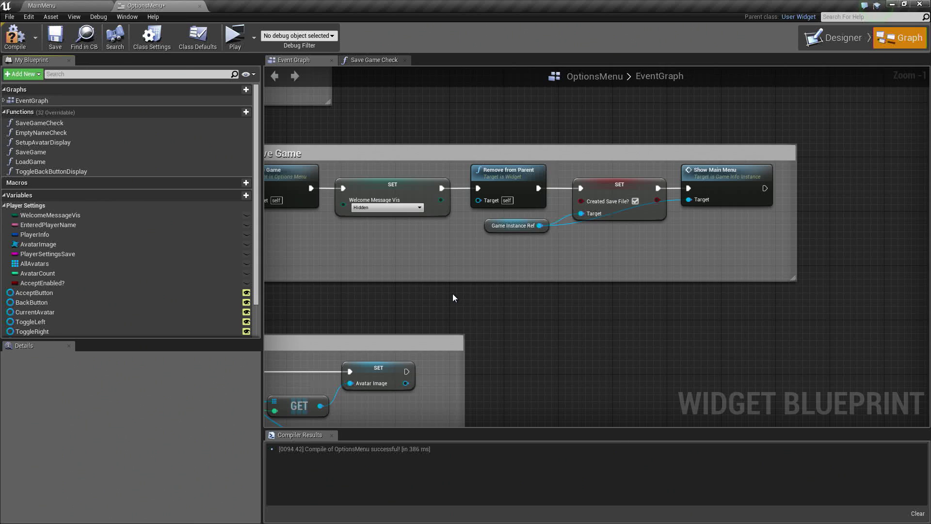
pyautogui.click(16, 37)
pyautogui.click(54, 36)
# From MainMenu, reveal GameInfoInstance in Explorer and delete Saved/SaveGames/PlayerSettingsSave.sav
pyautogui.click(42, 5)
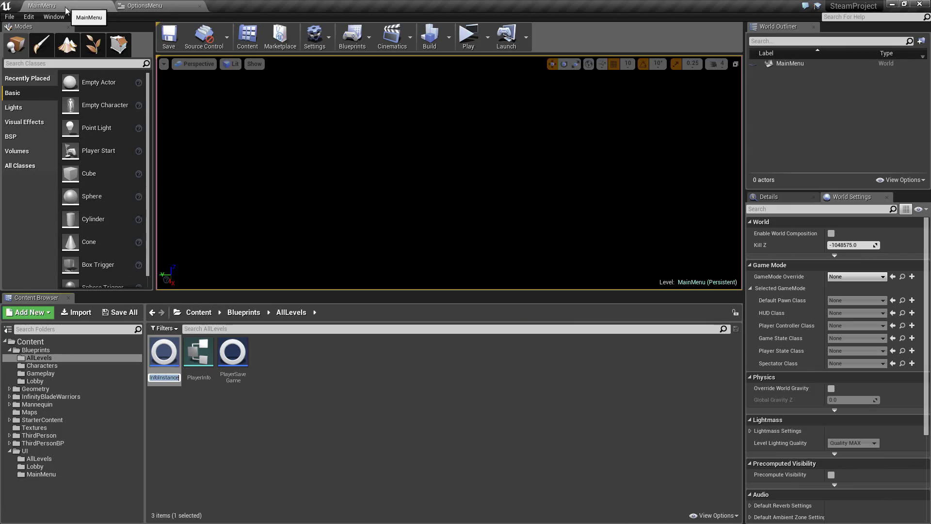
pyautogui.rightClick(167, 364)
pyautogui.click(208, 286)
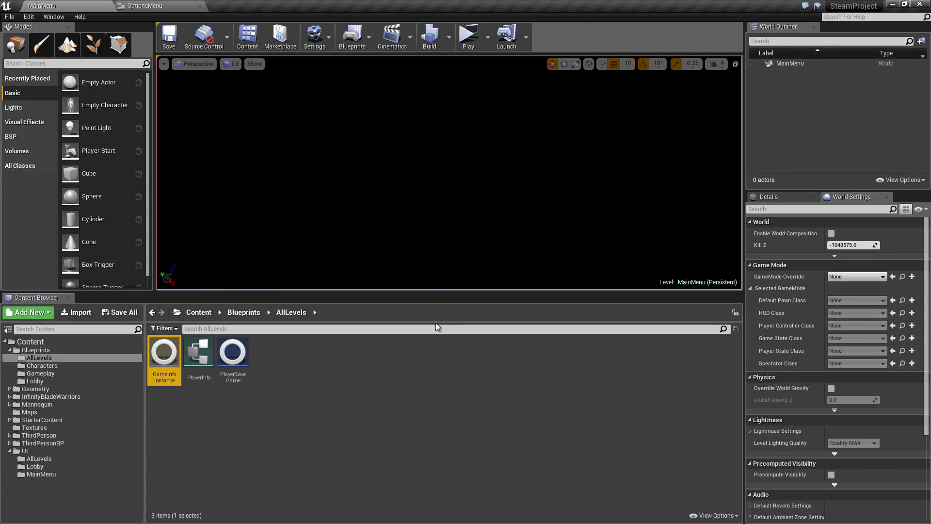
pyautogui.click(362, 119)
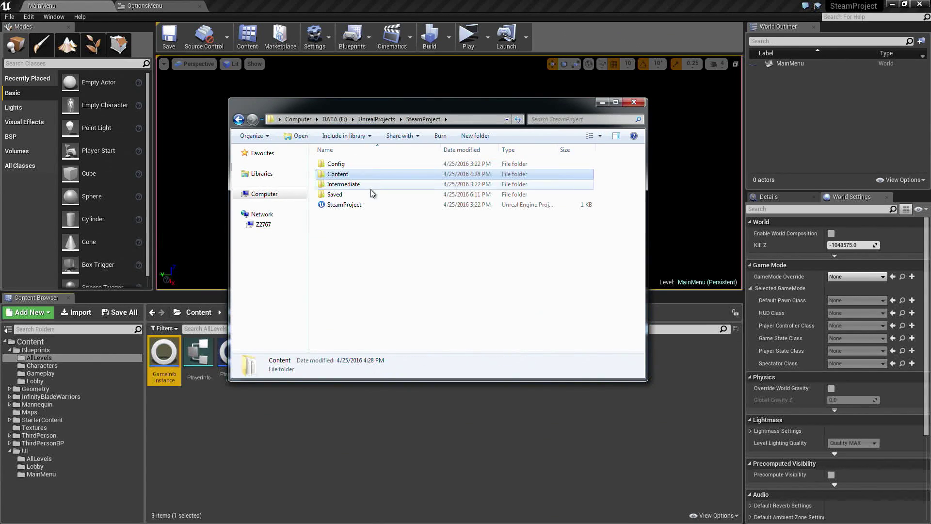
pyautogui.doubleClick(342, 194)
pyautogui.doubleClick(342, 214)
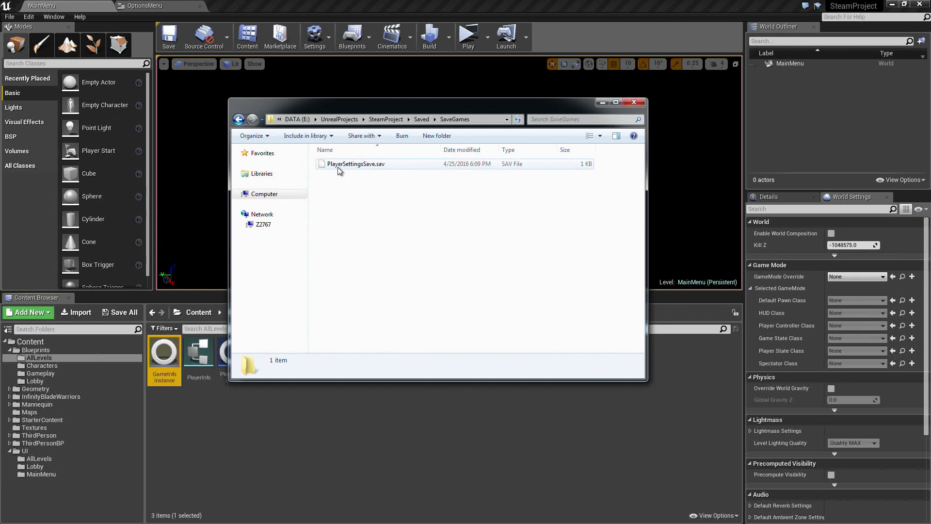
pyautogui.press('Delete')
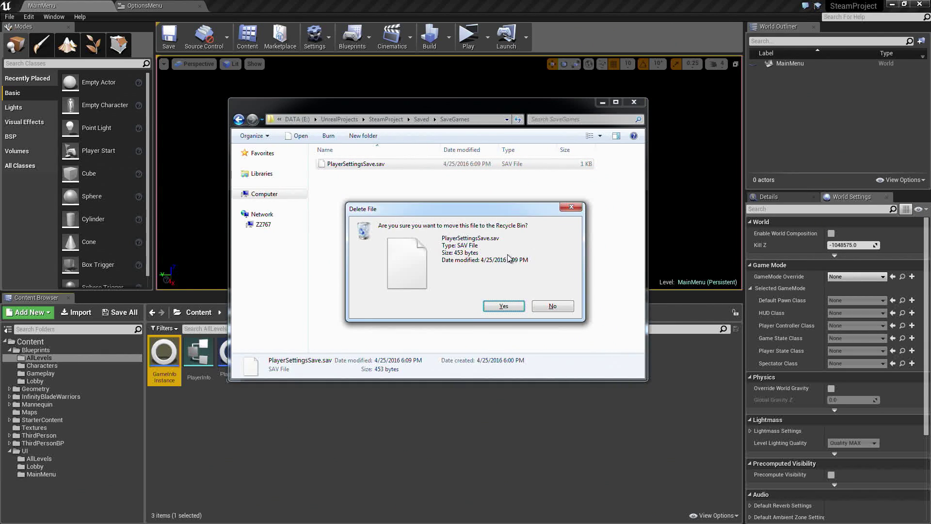
pyautogui.click(494, 306)
pyautogui.click(602, 102)
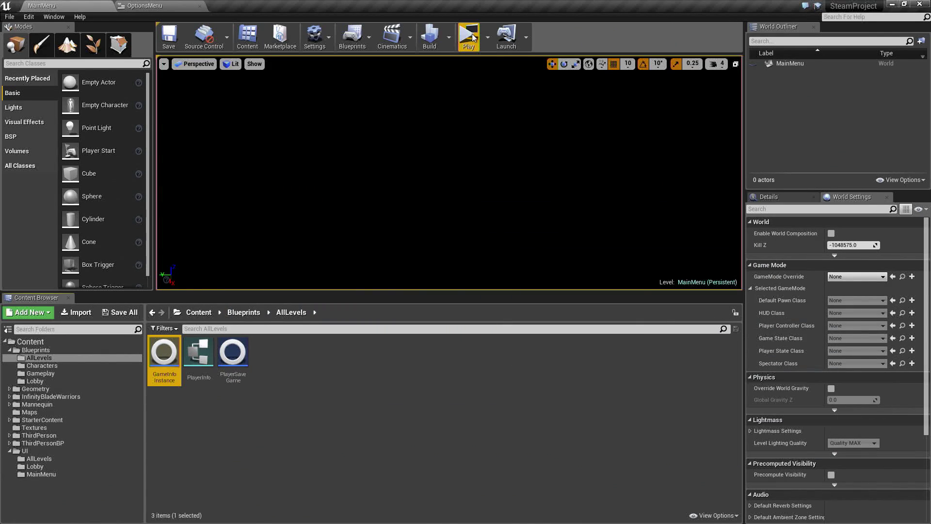
# Play the level, create profile 'co' with the next avatar, and revisit Player Options
pyautogui.click(468, 36)
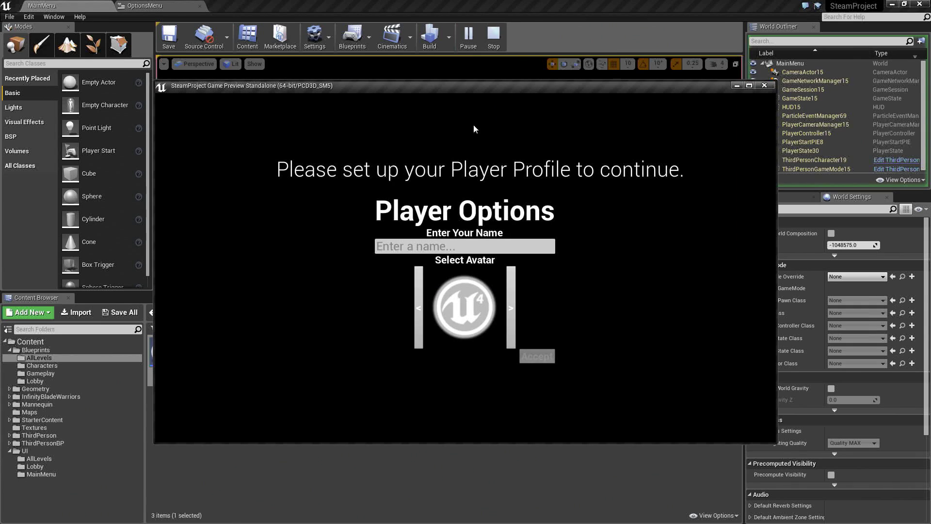
pyautogui.click(470, 248)
pyautogui.write('cool guy')
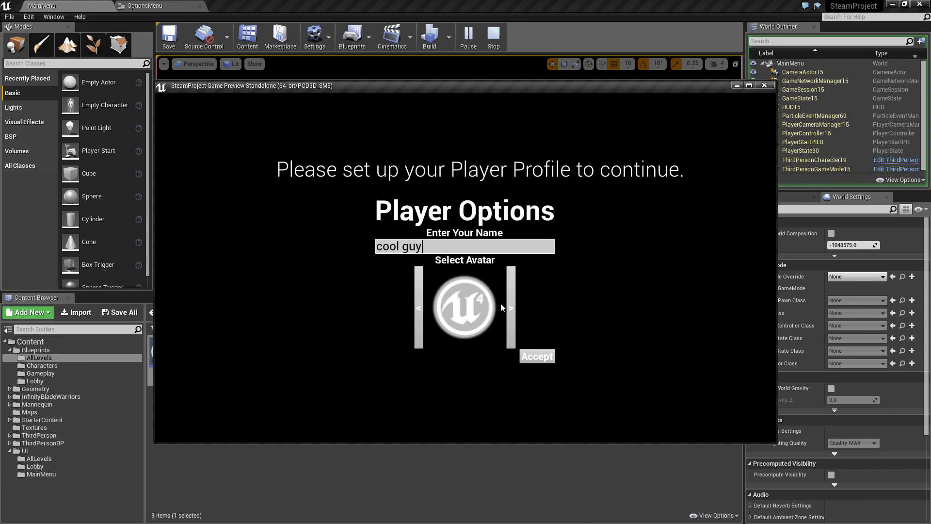
pyautogui.click(511, 307)
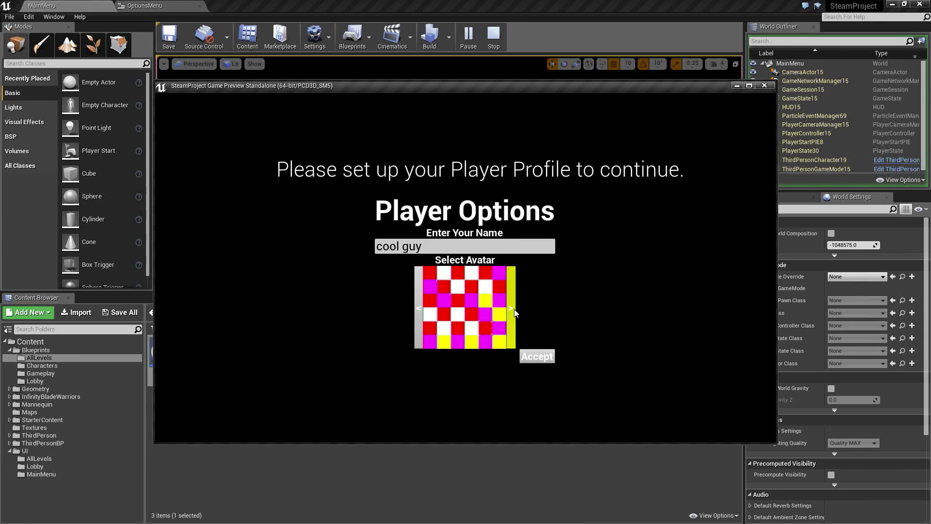
pyautogui.click(548, 357)
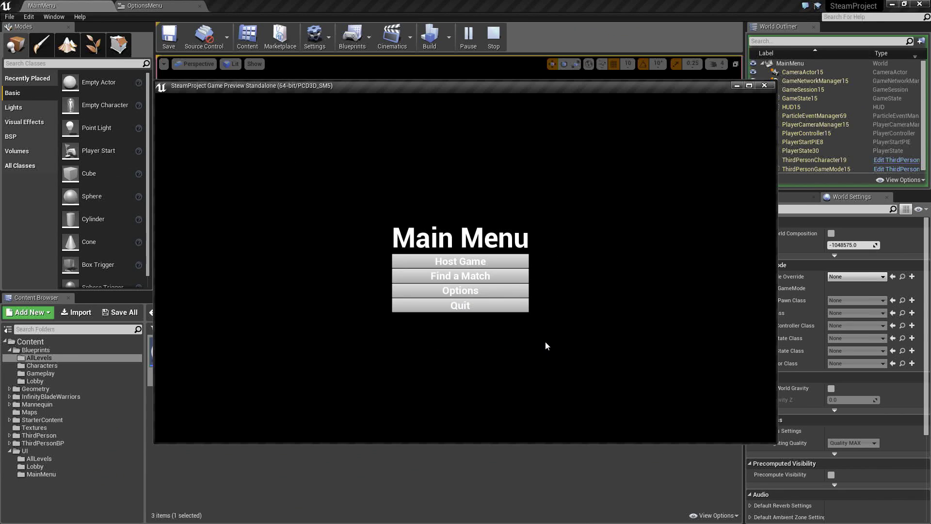
pyautogui.click(495, 294)
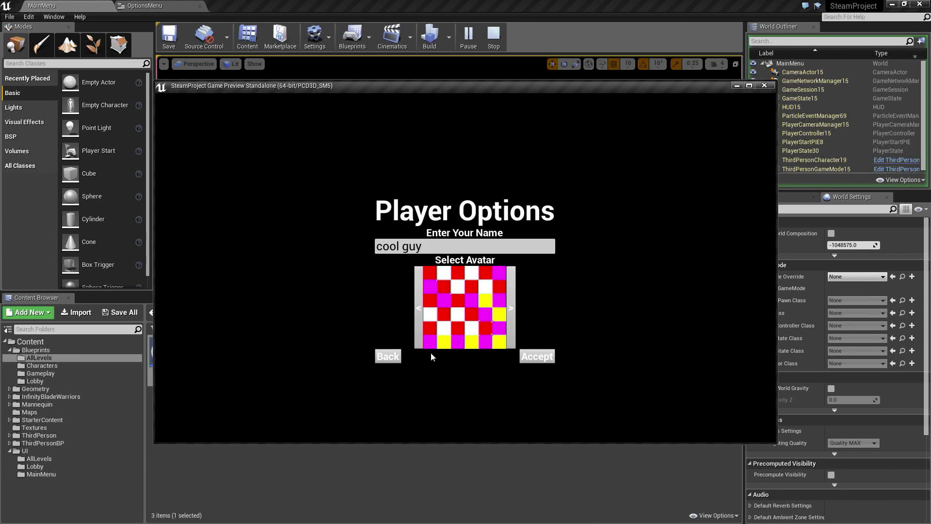
pyautogui.click(387, 358)
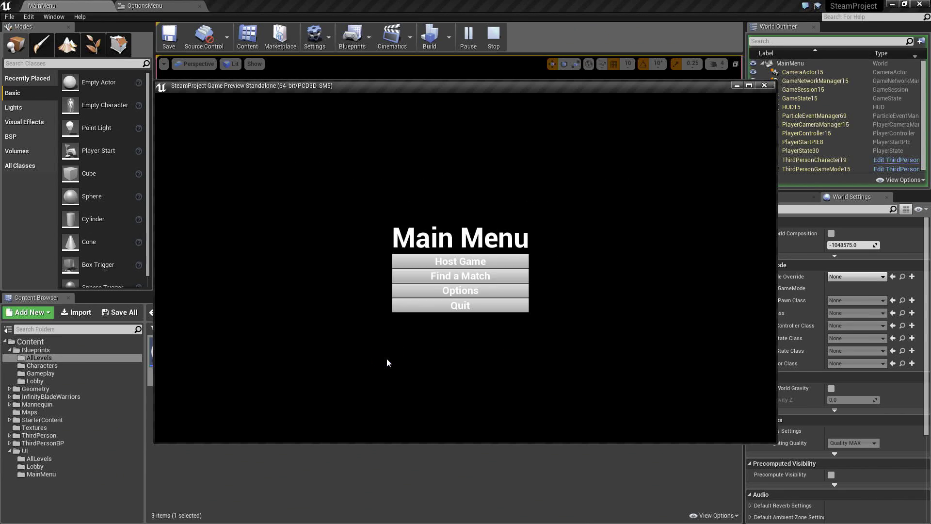
pyautogui.click(463, 291)
# Rename the player 'mr nice guy', advance the avatar three times, accept, and return
pyautogui.write('mr nice guy')
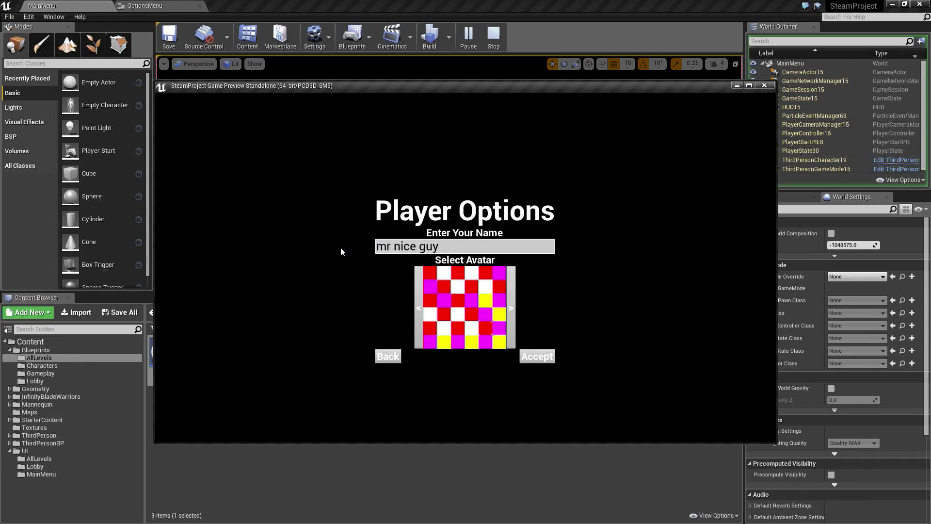
pyautogui.click(511, 310)
pyautogui.click(511, 311)
pyautogui.click(511, 310)
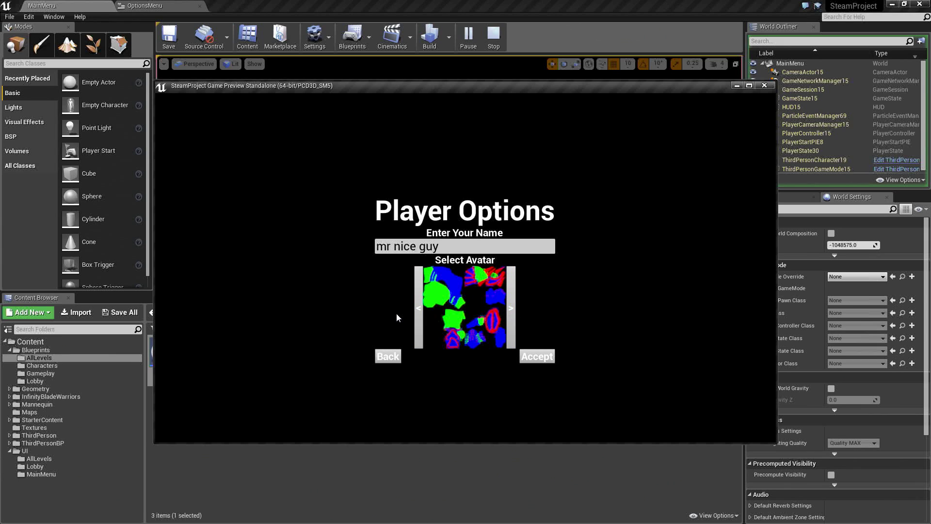
pyautogui.click(538, 357)
pyautogui.click(472, 289)
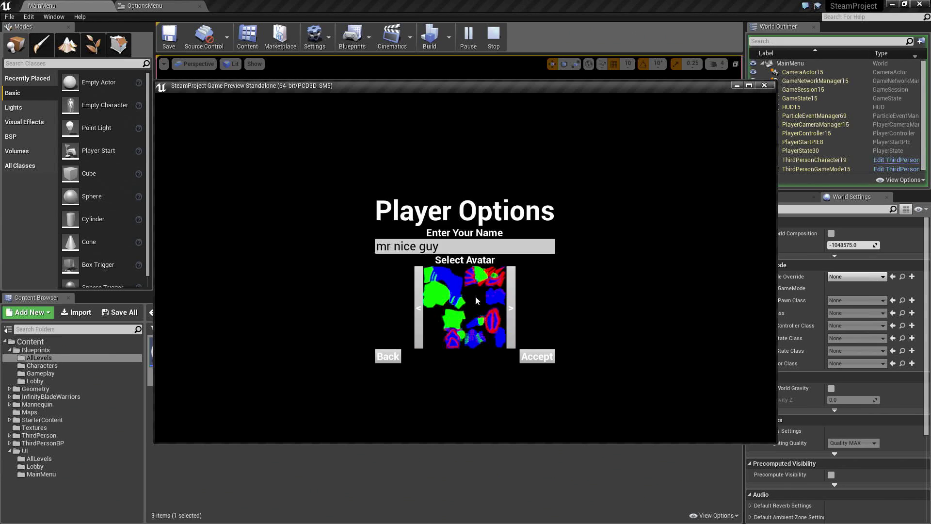
pyautogui.click(398, 358)
# Quit, replay, confirm the saved profile in Player Options, and close the preview
pyautogui.click(428, 309)
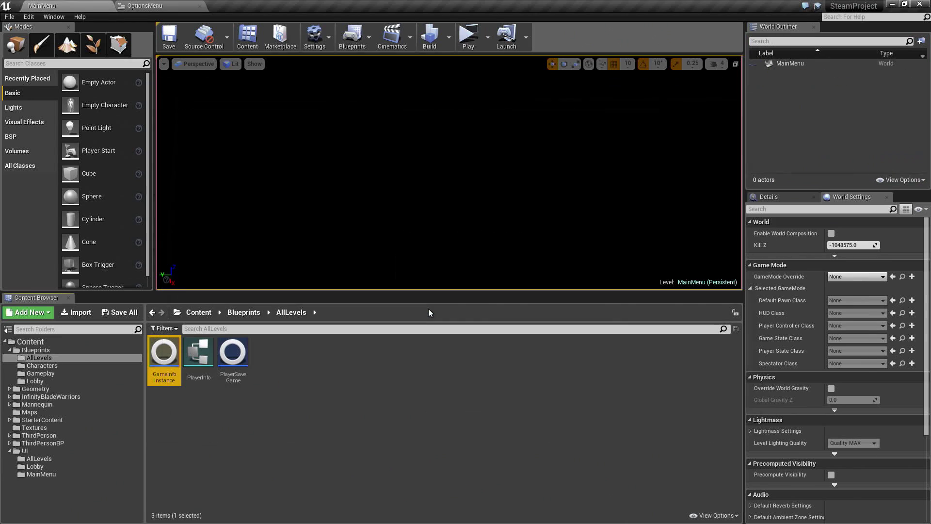
pyautogui.click(468, 36)
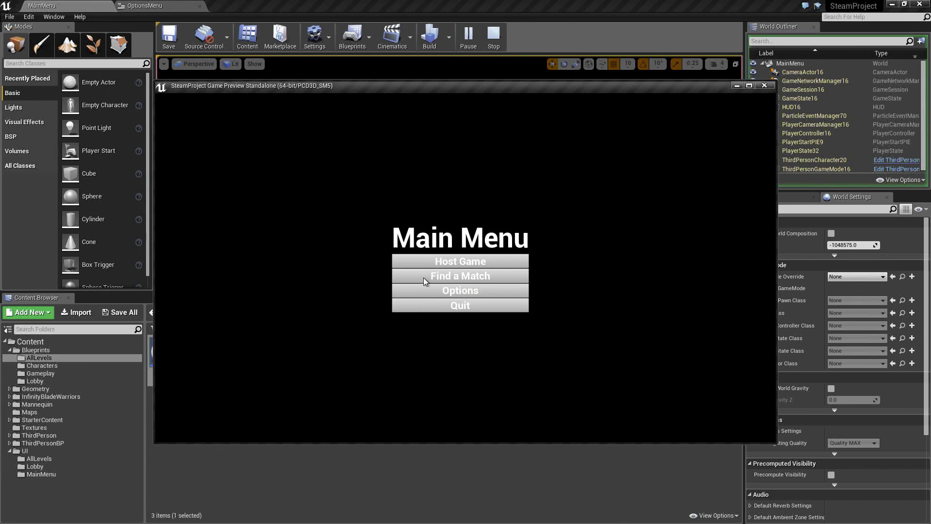
pyautogui.click(415, 292)
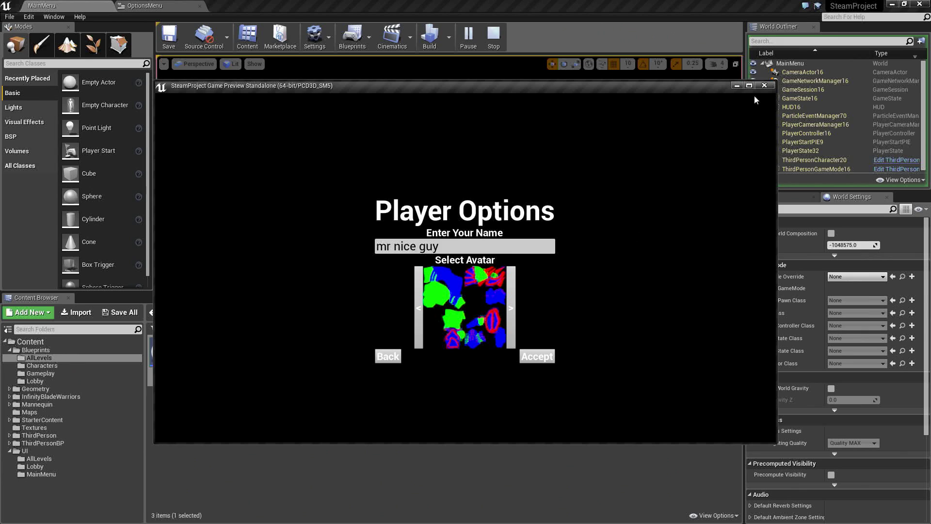
pyautogui.click(768, 85)
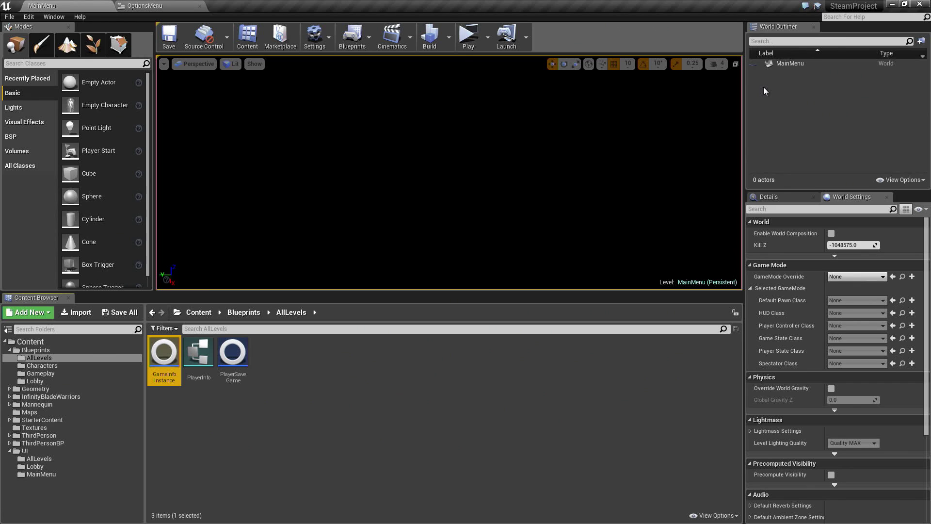
# Start another play session, choose Find a Match, and close the preview
pyautogui.click(468, 38)
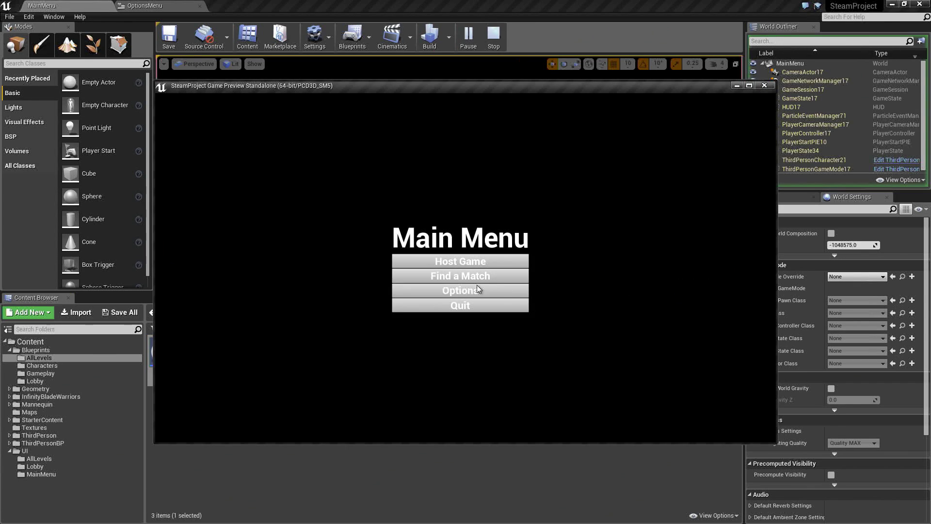
pyautogui.click(499, 275)
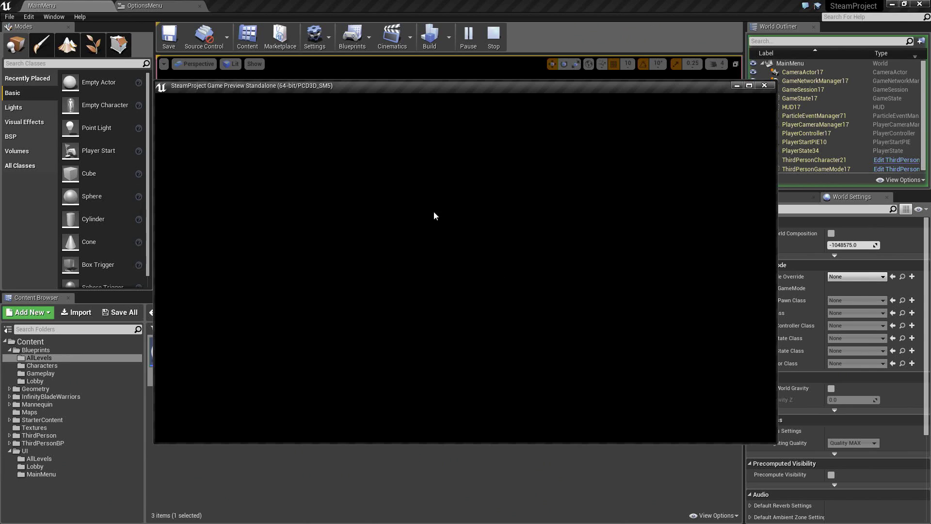
pyautogui.click(765, 86)
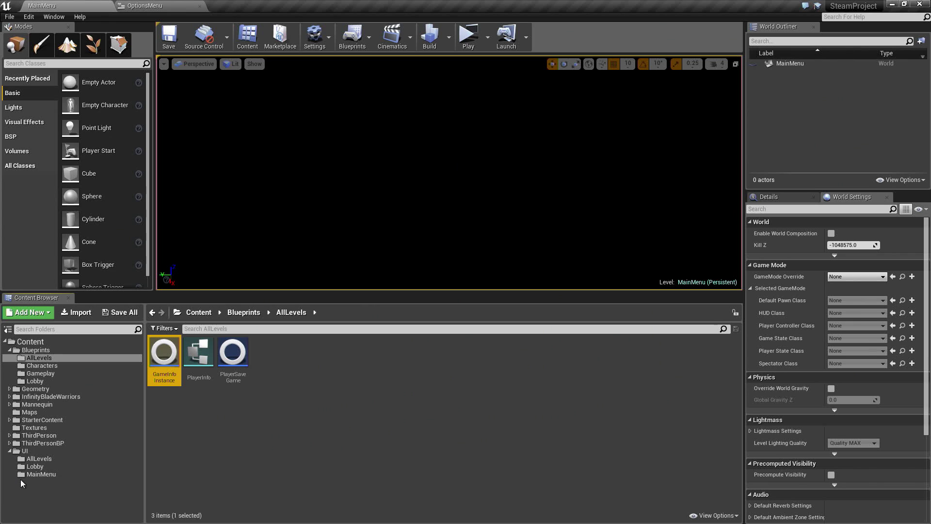
# Open ServerMenu from UI > MainMenu and dock its editor in the tab bar
pyautogui.click(24, 451)
pyautogui.click(55, 473)
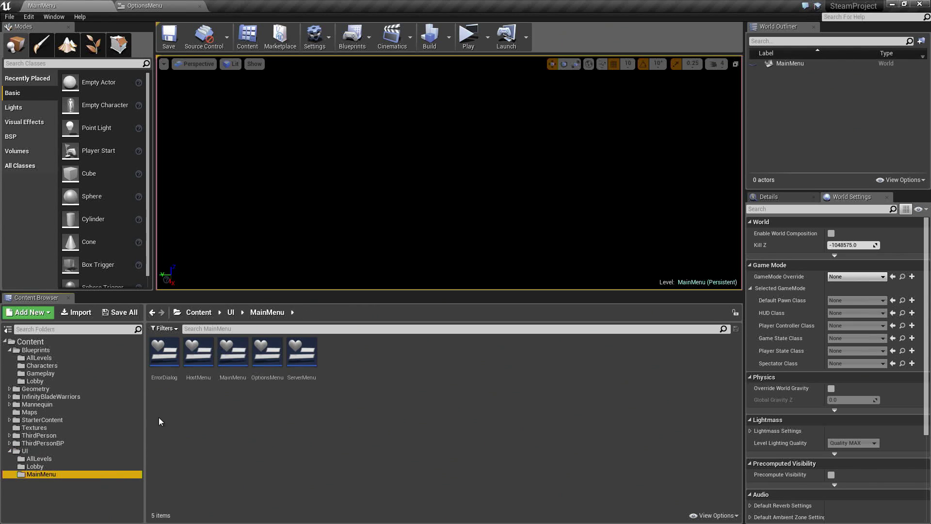
pyautogui.click(311, 391)
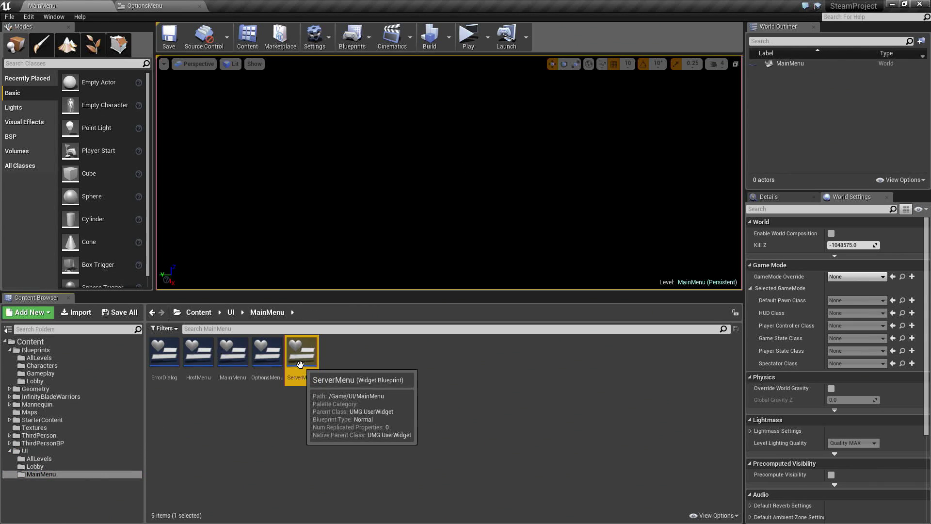
pyautogui.doubleClick(308, 389)
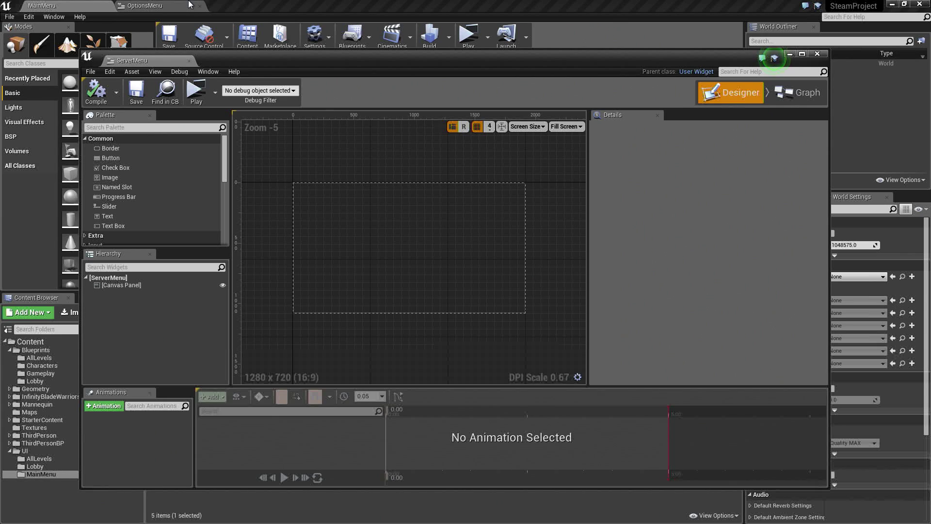
pyautogui.moveTo(155, 57); pyautogui.dragTo(232, 7)
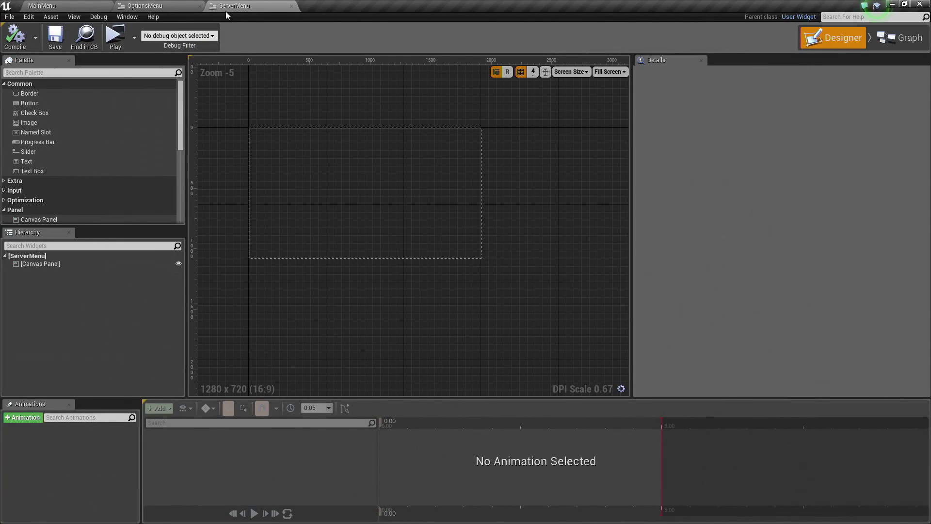
# Inspect OptionsMenu's Player Options border in the Designer, then return to MainMenu
pyautogui.click(170, 9)
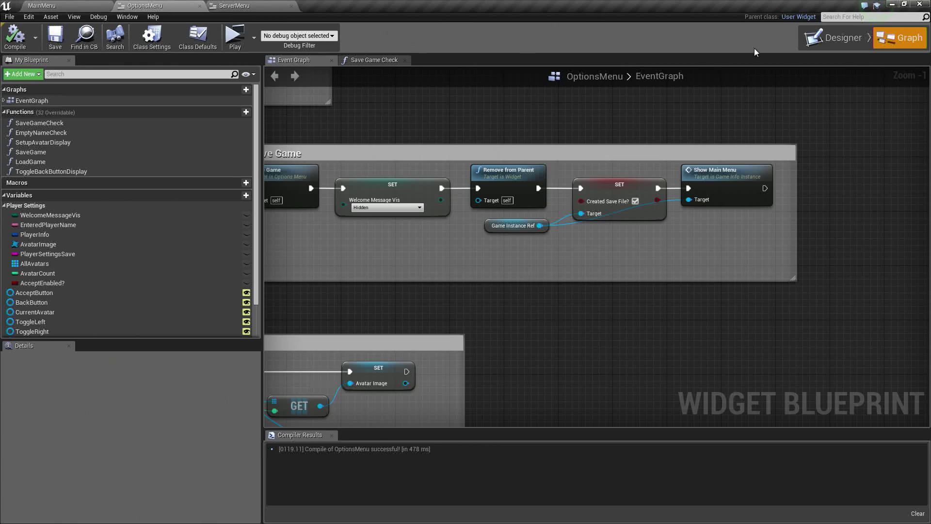
pyautogui.click(823, 35)
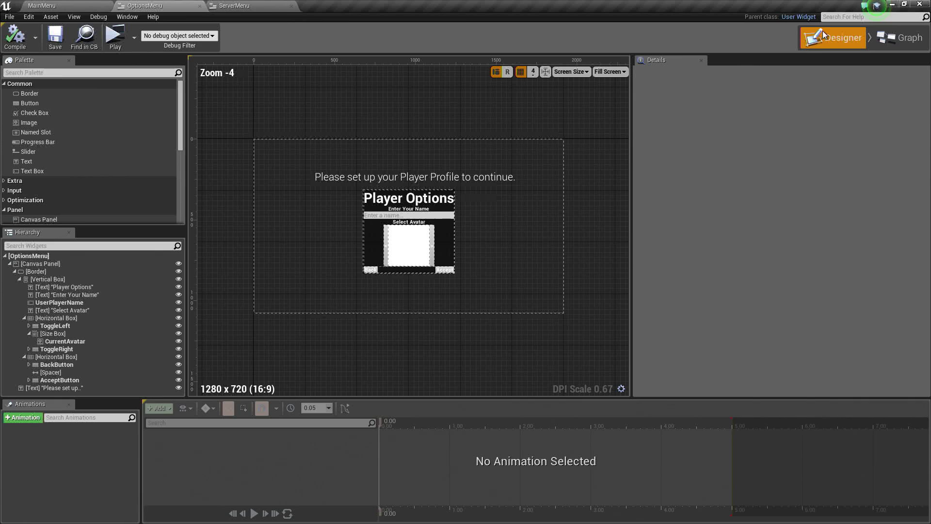
pyautogui.click(14, 271)
pyautogui.click(27, 271)
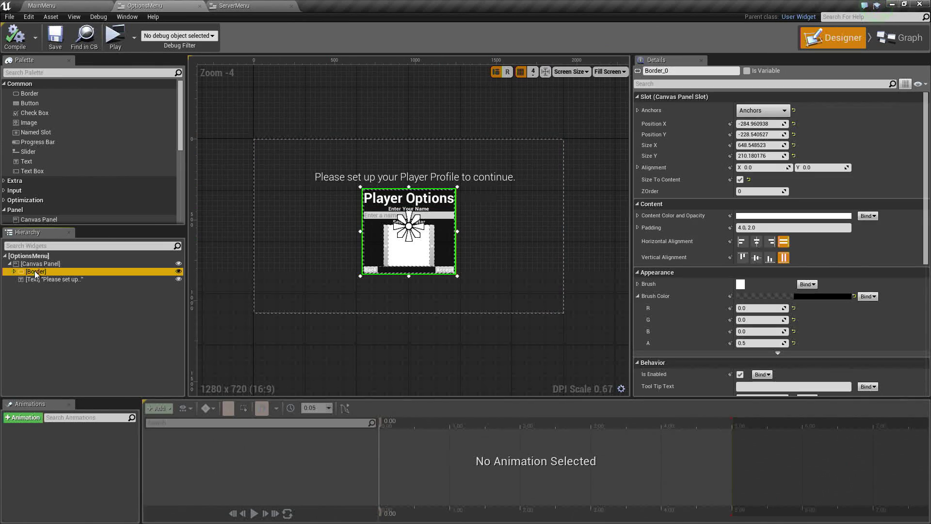
pyautogui.rightClick(36, 271)
pyautogui.click(62, 295)
pyautogui.click(83, 2)
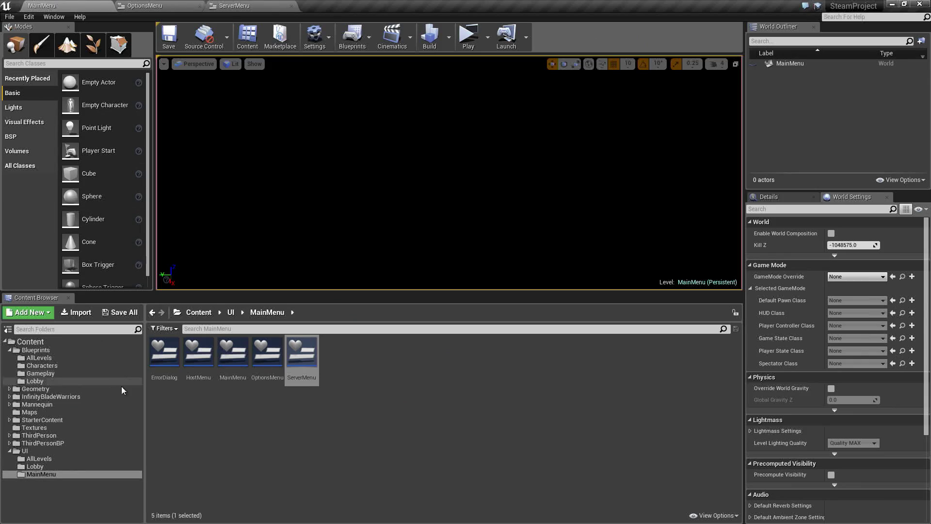
# Copy the Host Game Setup Border from HostMenu's Hierarchy, then close the OptionsMenu editor
pyautogui.doubleClick(194, 359)
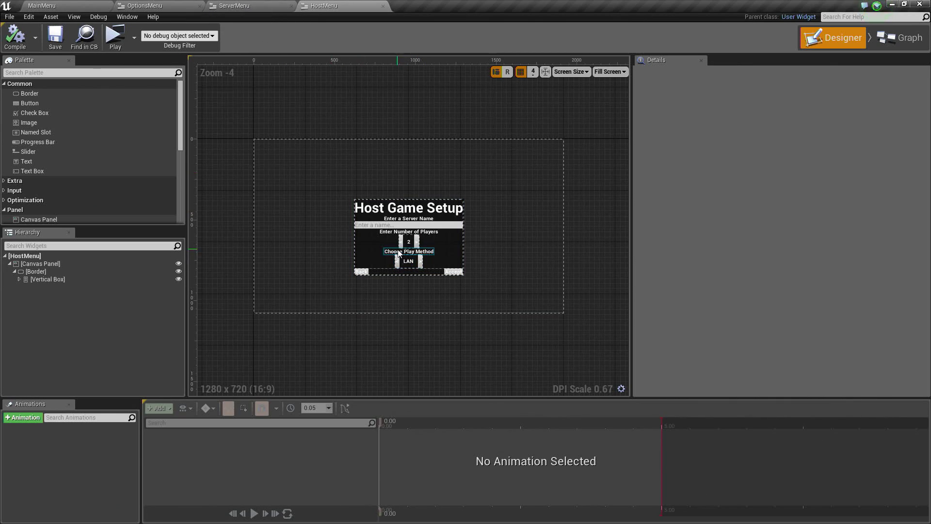
pyautogui.click(34, 272)
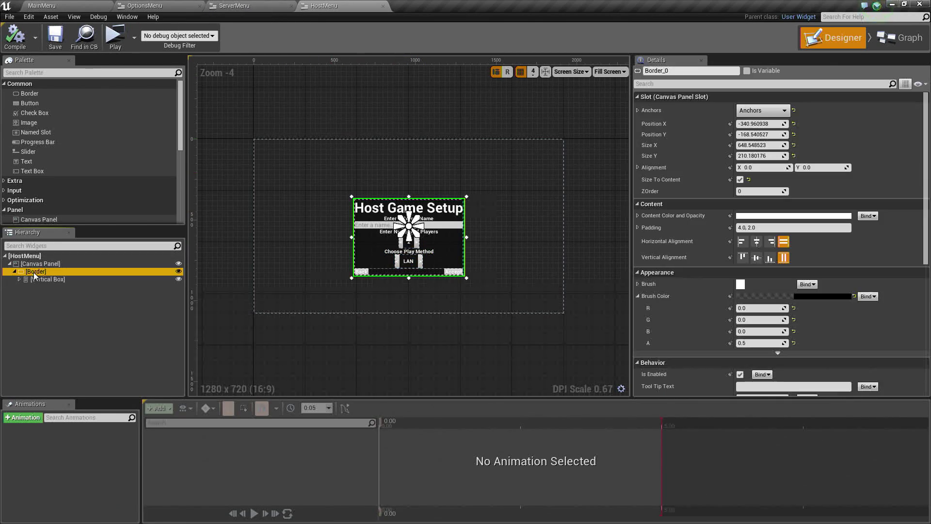
pyautogui.rightClick(34, 272)
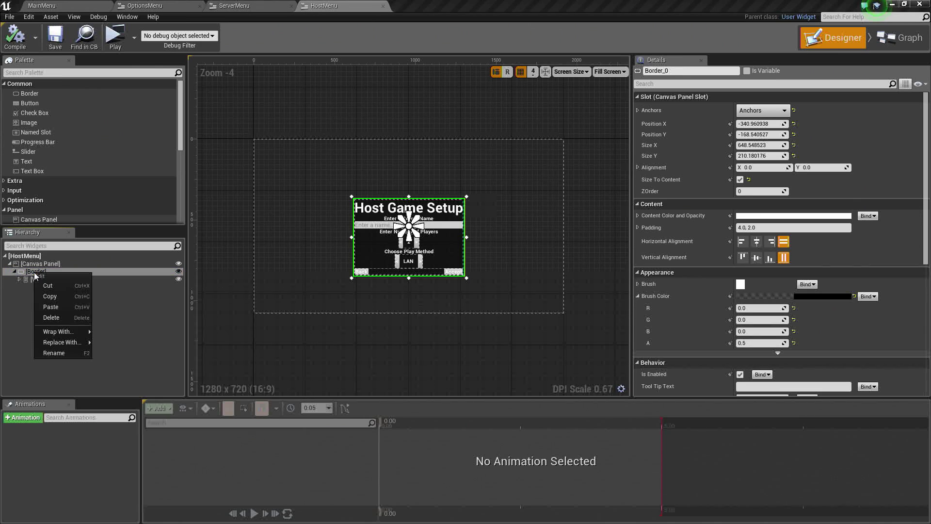
pyautogui.click(65, 298)
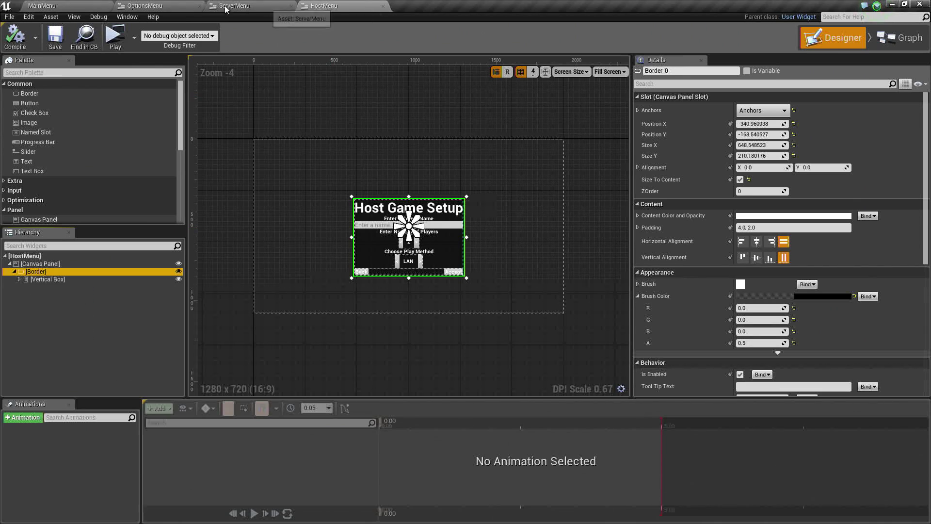
pyautogui.click(199, 6)
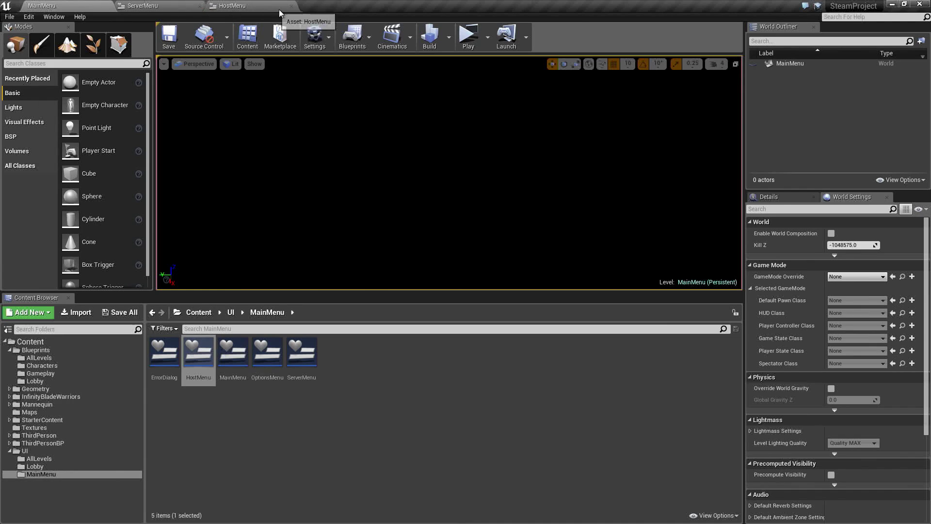
# Paste the Host Game Setup border into ServerMenu's root canvas and drag it toward the centre
pyautogui.click(291, 6)
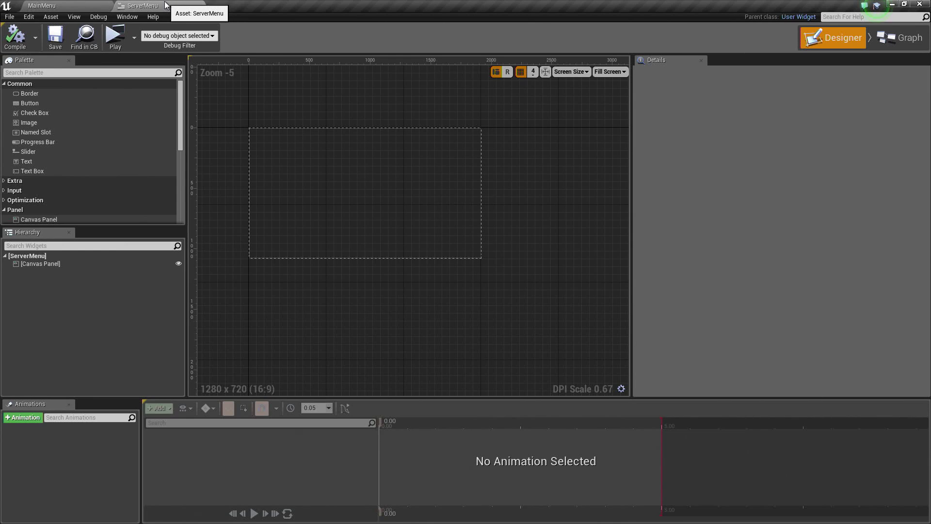
pyautogui.click(33, 264)
pyautogui.rightClick(33, 264)
pyautogui.click(56, 301)
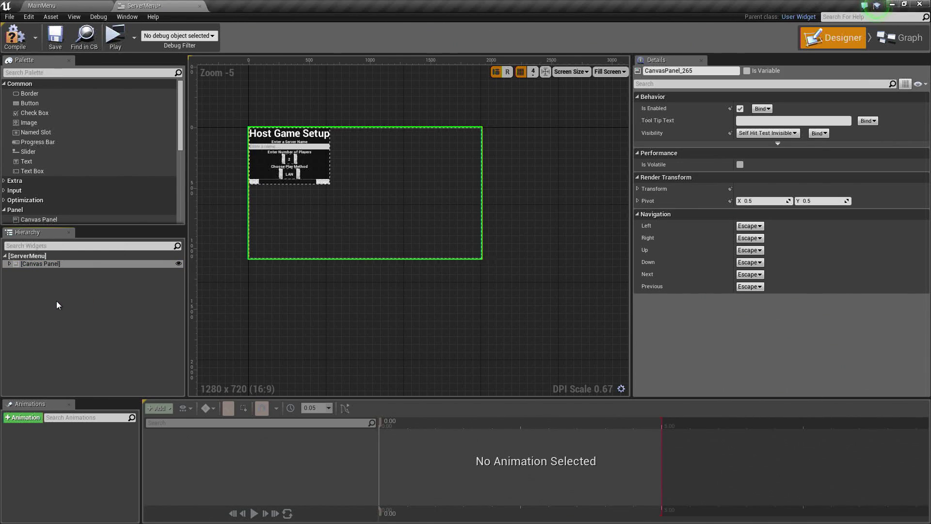
pyautogui.click(9, 263)
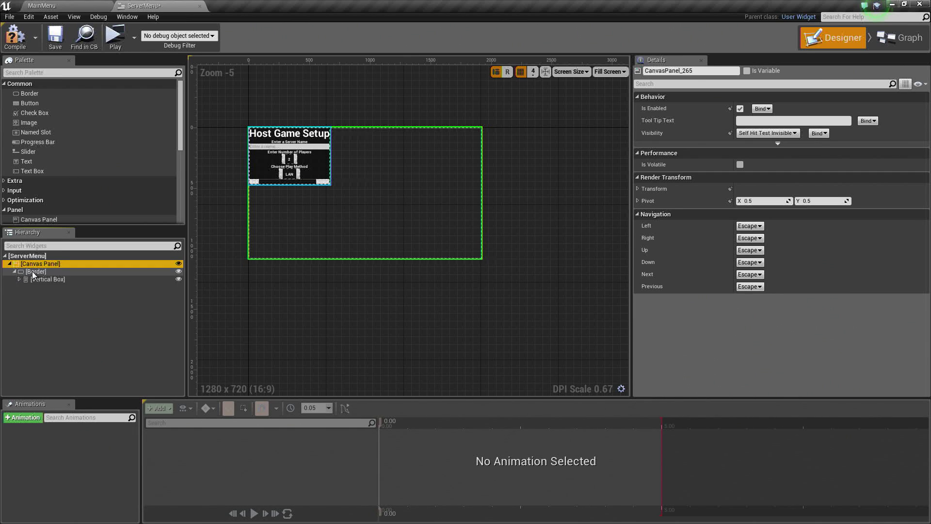
pyautogui.click(32, 272)
pyautogui.moveTo(304, 162); pyautogui.dragTo(374, 205)
pyautogui.scroll(3, 364, 209)
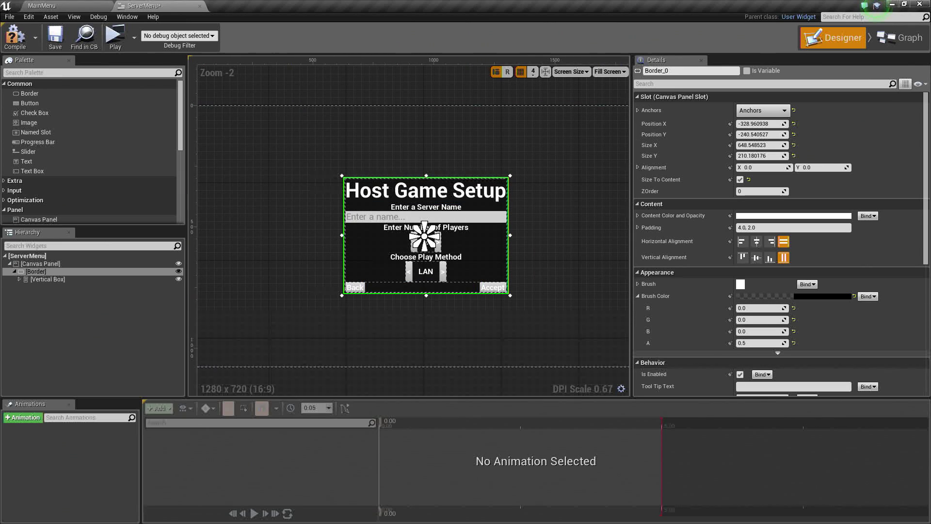
# Change the panel's heading text to 'Find a Match'
pyautogui.click(468, 196)
pyautogui.click(778, 177)
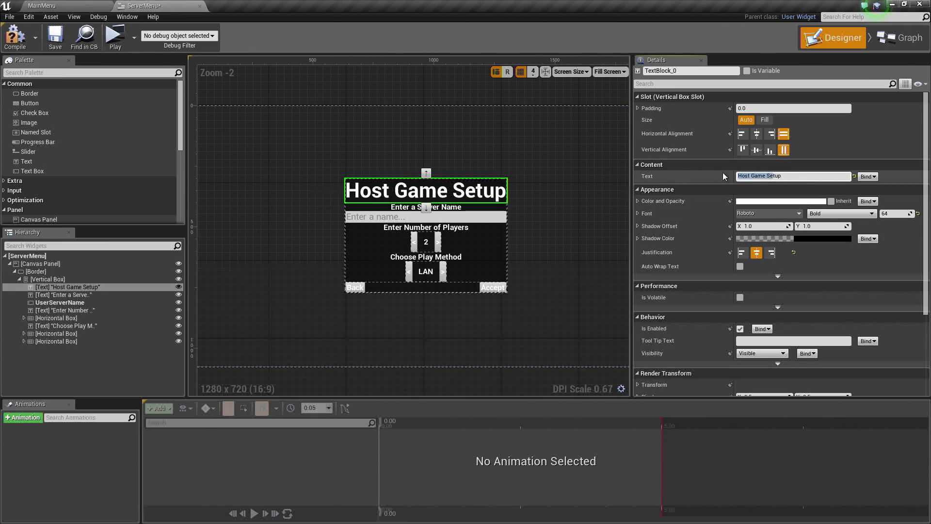
pyautogui.write('Find a Match')
pyautogui.press('Return')
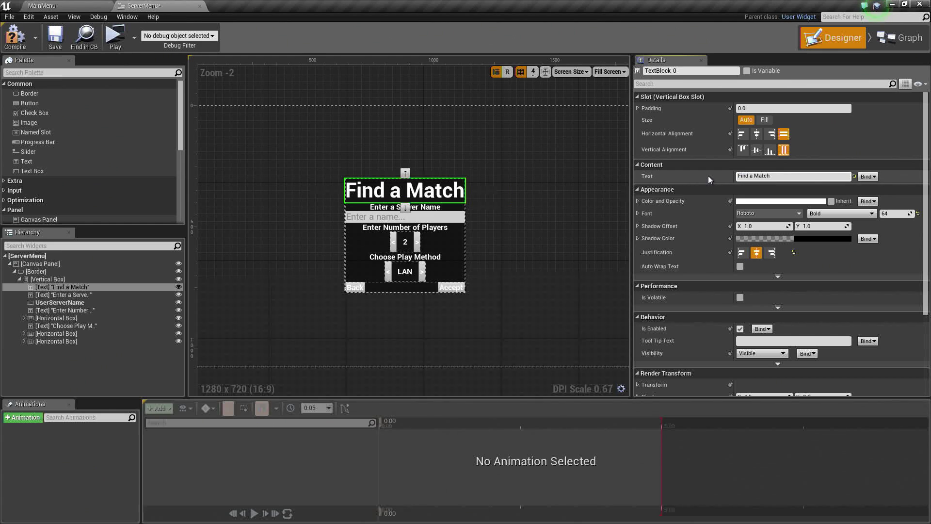
# Nudge the panel right and down so it sits centred on the canvas
pyautogui.moveTo(416, 186); pyautogui.dragTo(478, 183, button='right')
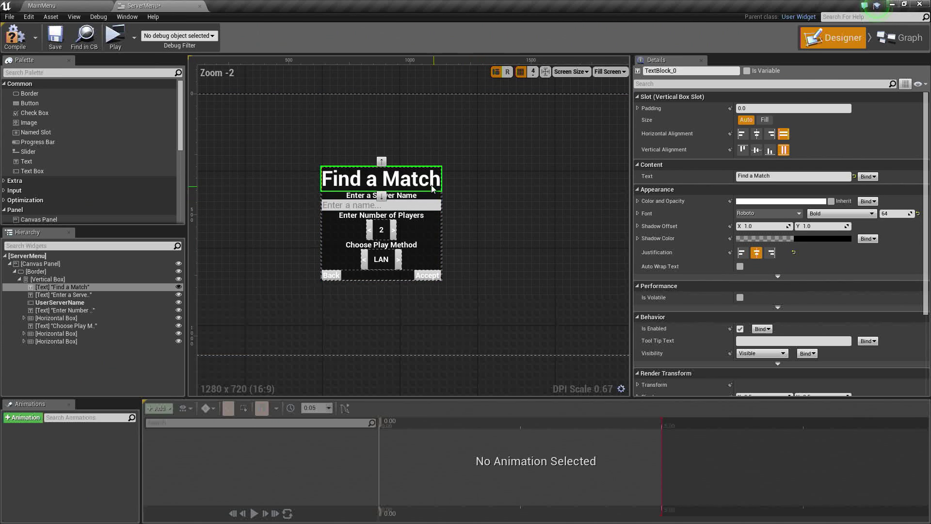
pyautogui.click(38, 271)
pyautogui.moveTo(356, 192); pyautogui.dragTo(367, 193)
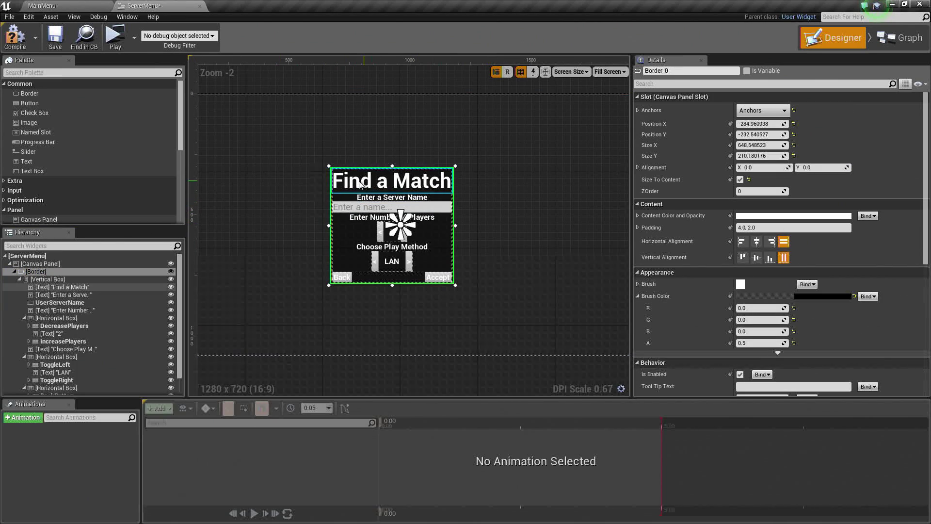
pyautogui.moveTo(356, 187); pyautogui.dragTo(364, 190)
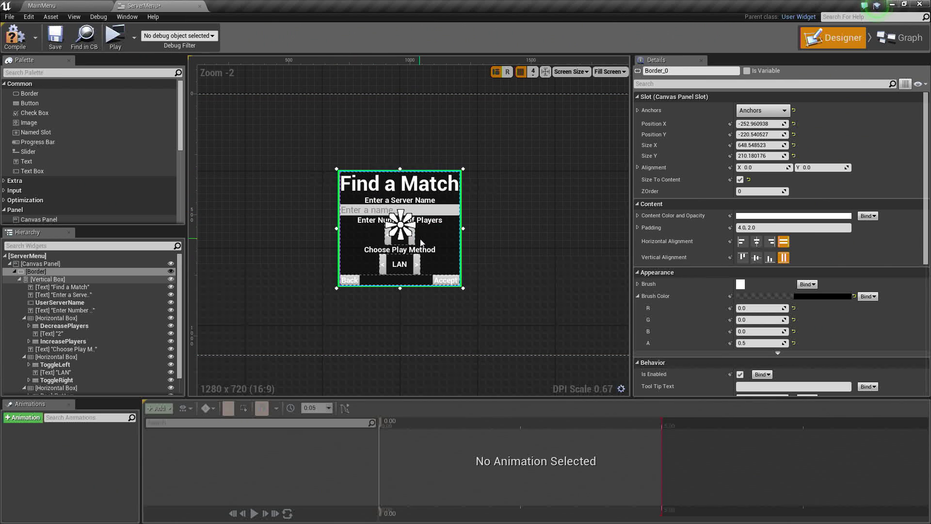
# Delete the Enter a Server Name label, UserServerName box, Number of Players label and player-count row
pyautogui.click(306, 220)
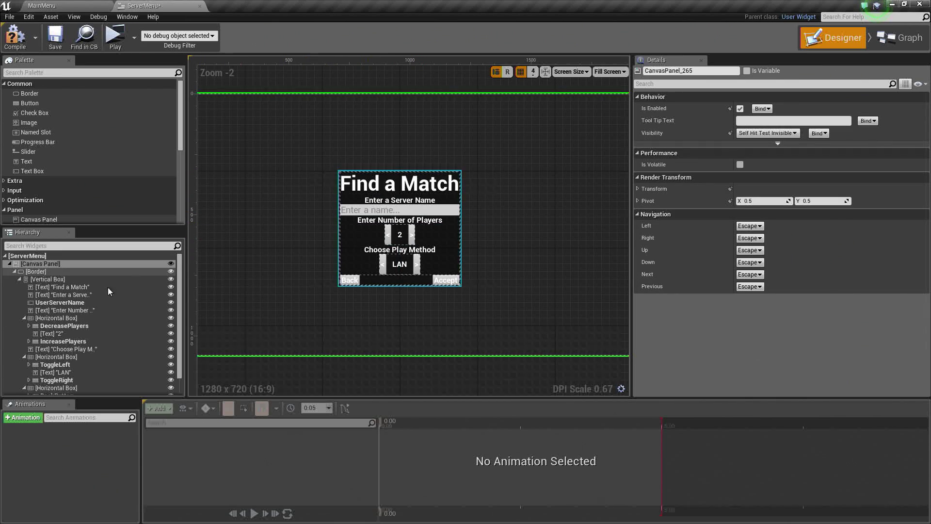
pyautogui.click(37, 279)
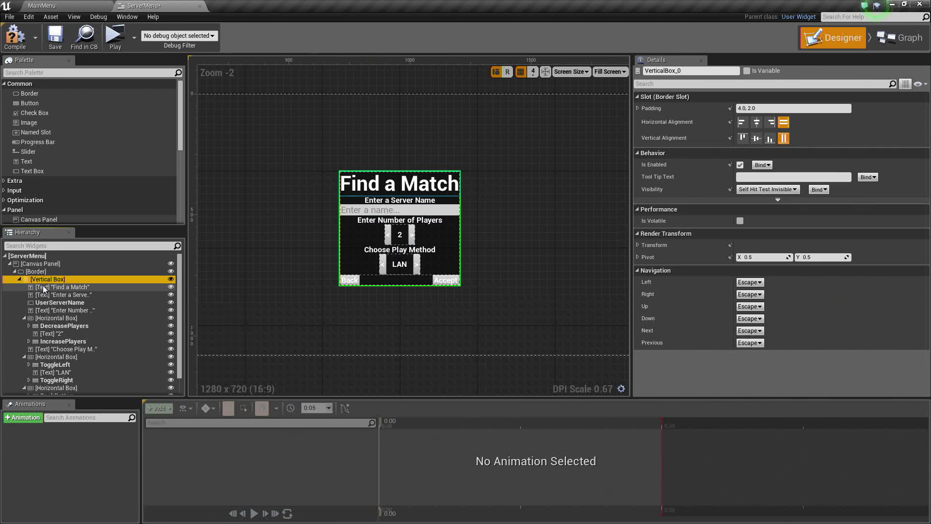
pyautogui.click(68, 295)
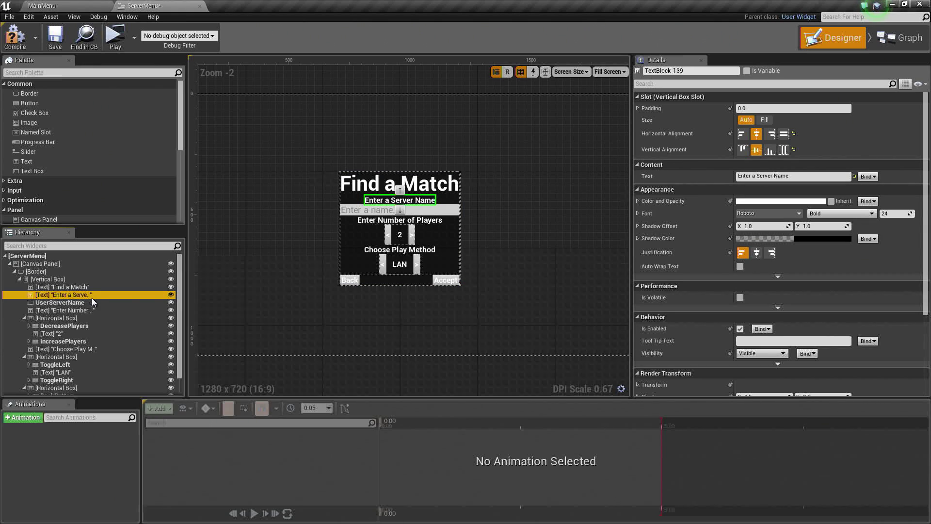
pyautogui.press('Delete')
pyautogui.click(94, 296)
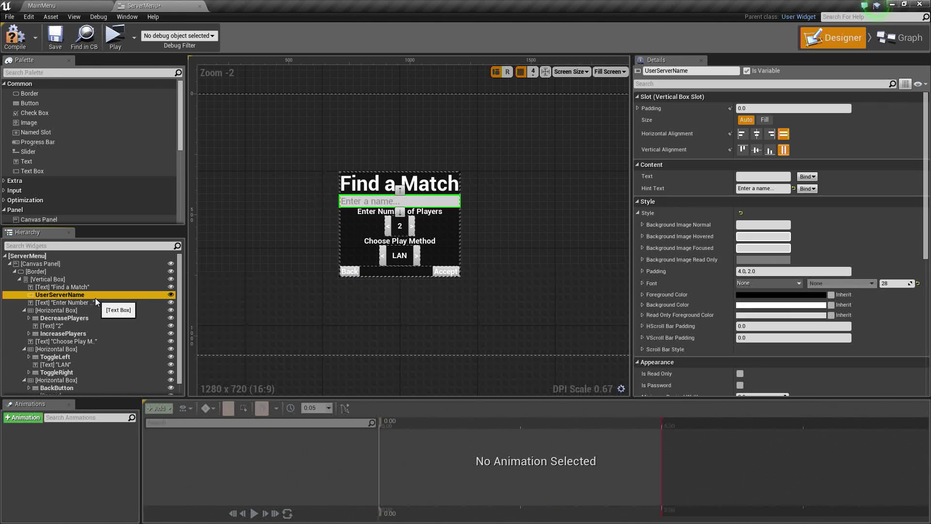
pyautogui.press('Delete')
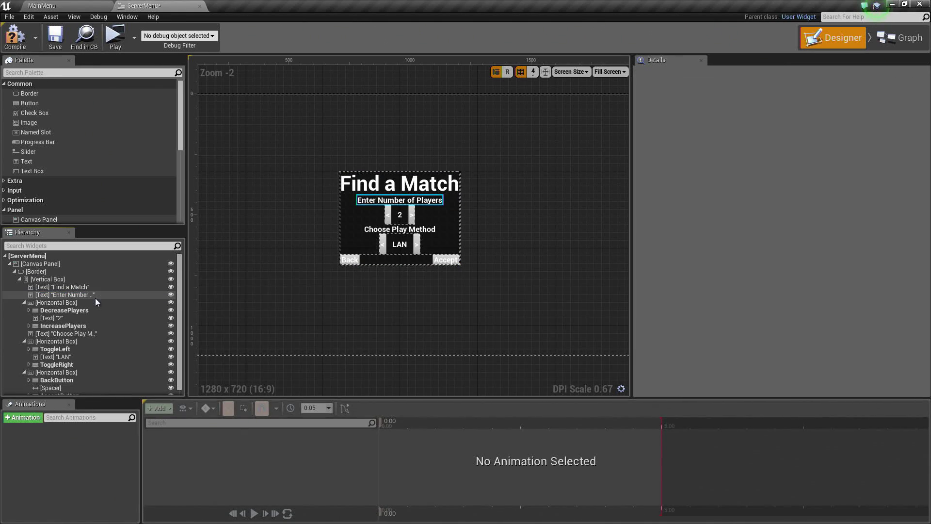
pyautogui.click(95, 295)
pyautogui.press('Delete')
pyautogui.click(95, 295)
pyautogui.press('Delete')
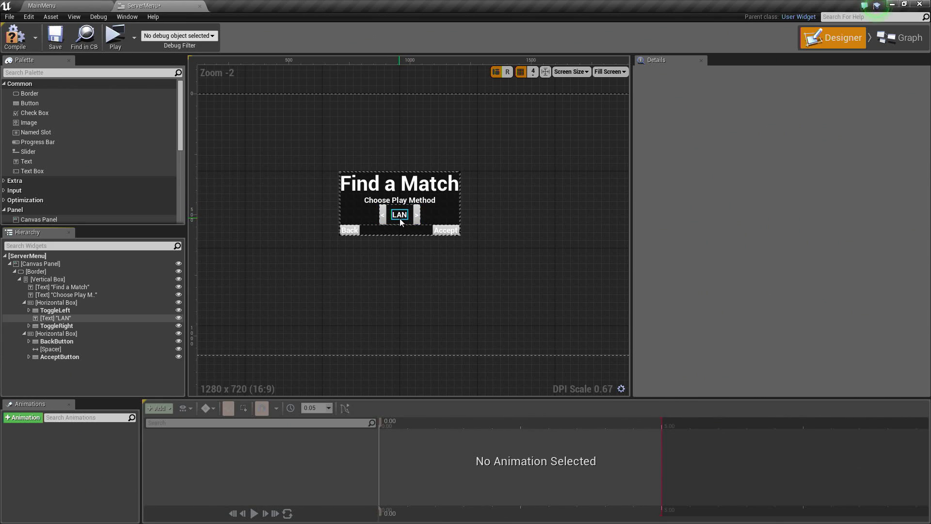
# Wrap the LAN play-method Horizontal Box in a Widget Switcher
pyautogui.click(25, 303)
pyautogui.click(23, 310)
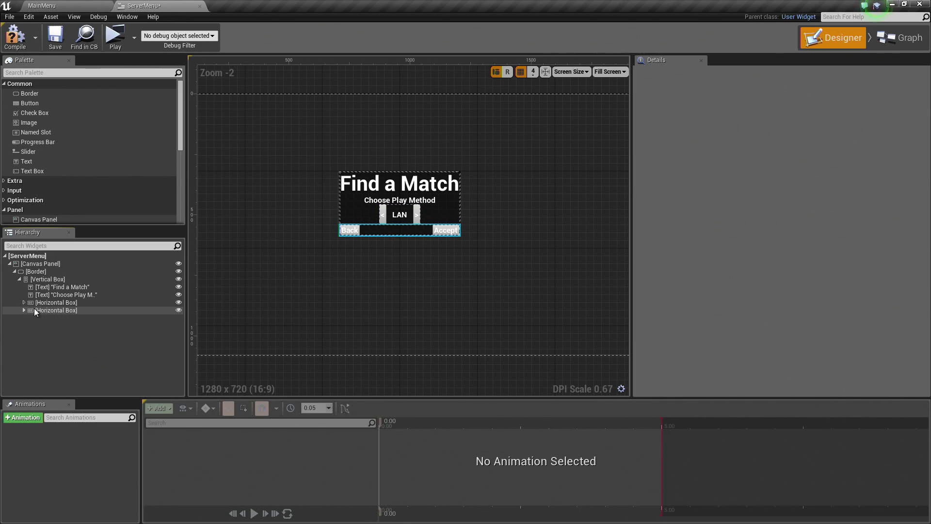
pyautogui.click(70, 296)
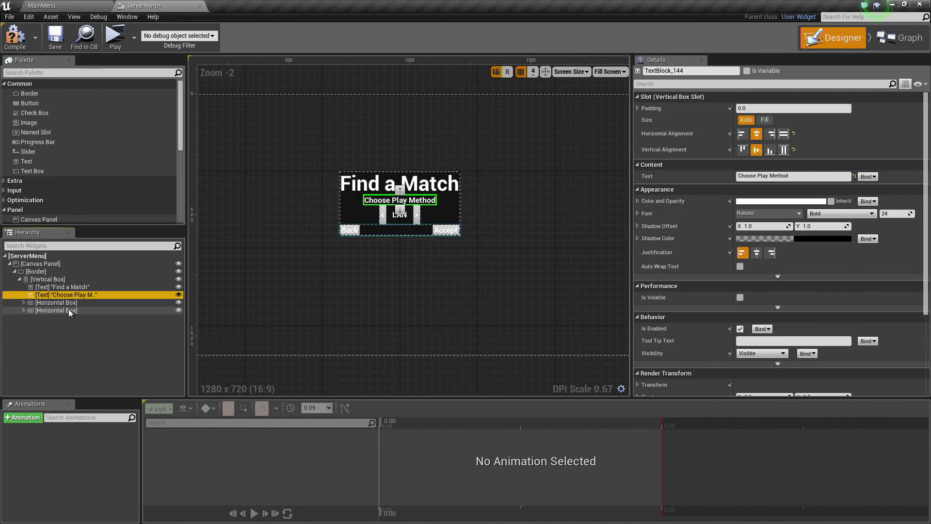
pyautogui.click(68, 310)
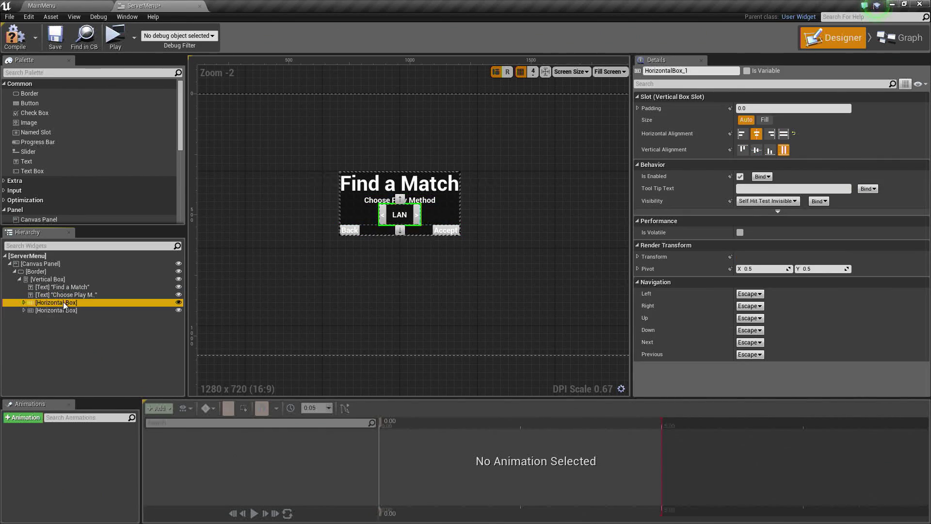
pyautogui.rightClick(63, 302)
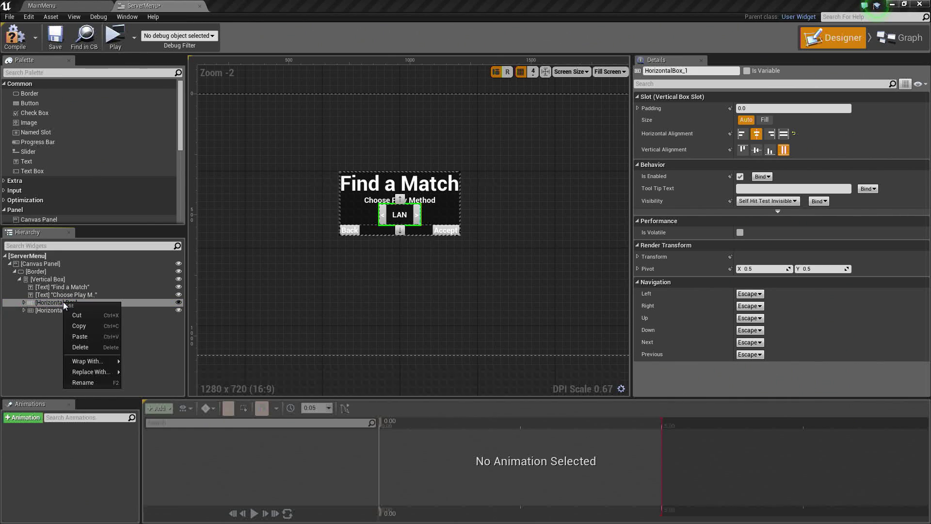
pyautogui.moveTo(94, 364)
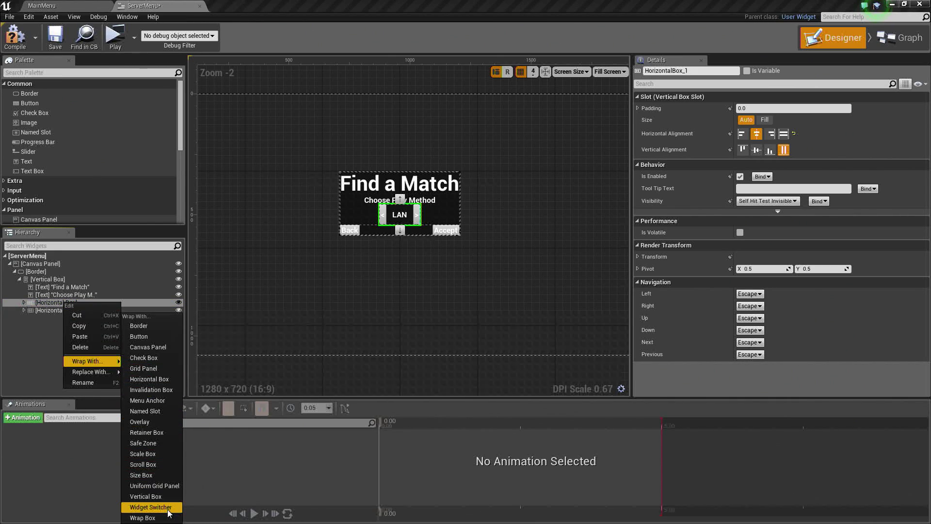
pyautogui.click(169, 507)
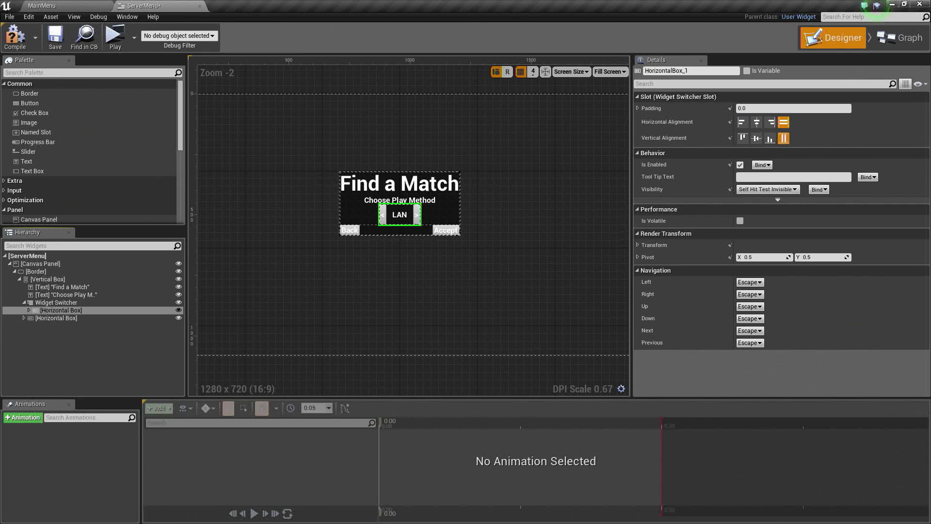
# Rename the box inside the Widget Switcher to PlayMode
pyautogui.click(46, 303)
pyautogui.click(54, 311)
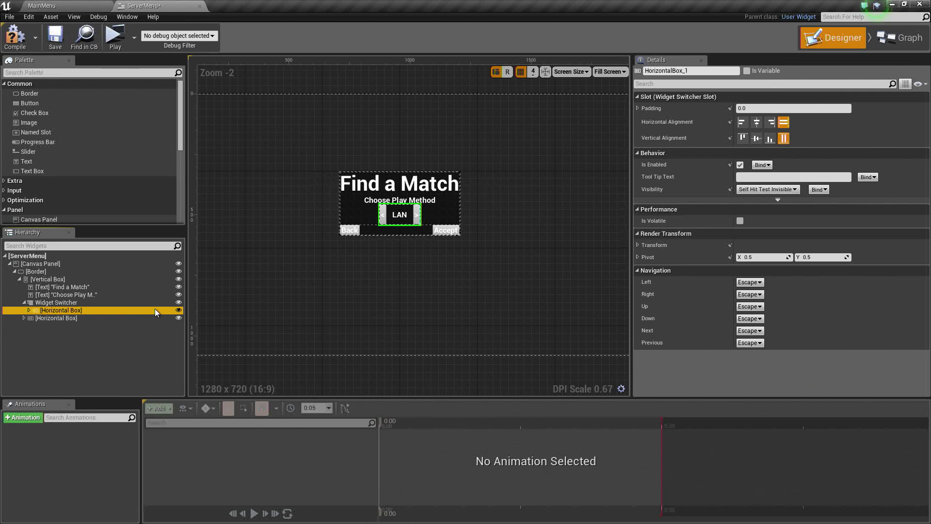
pyautogui.press('F2')
pyautogui.write('PlayMode')
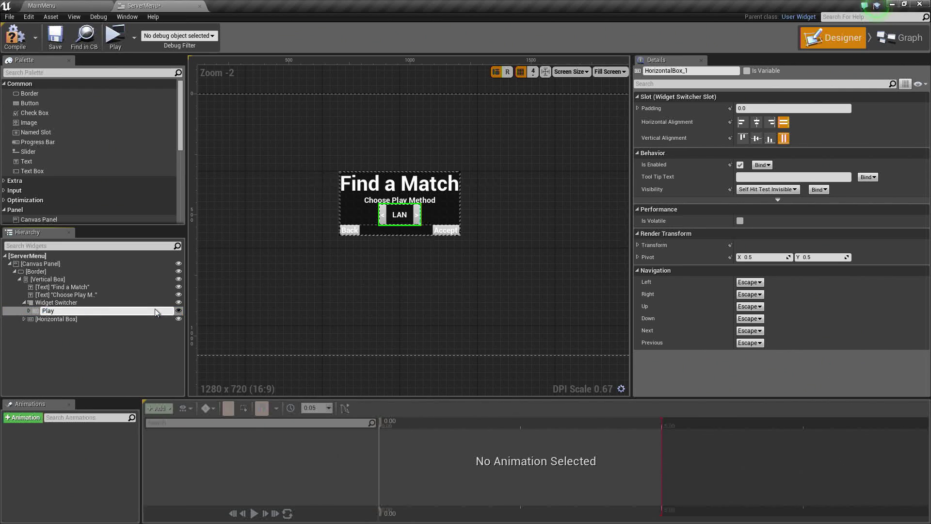
pyautogui.press('Return')
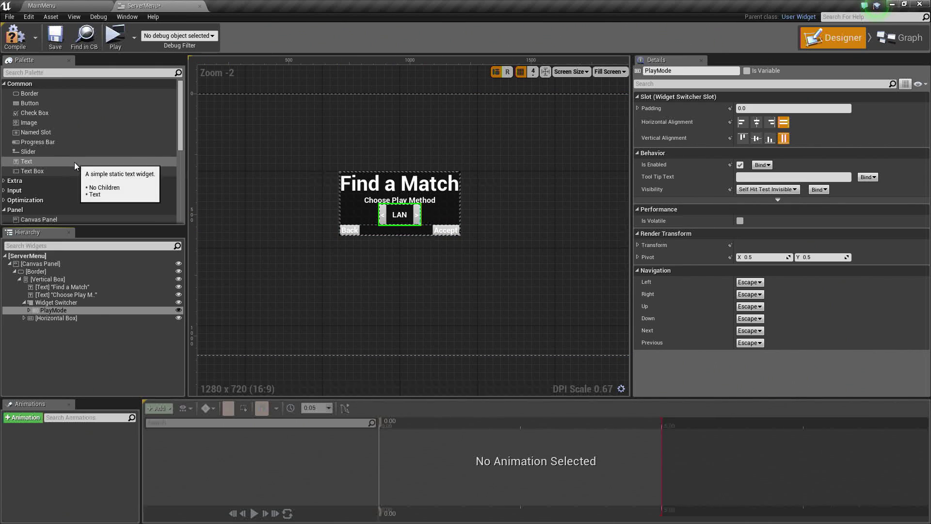
# Add a Circular Throbber to the Widget Switcher and name it Loading
pyautogui.scroll(-5, 74, 163)
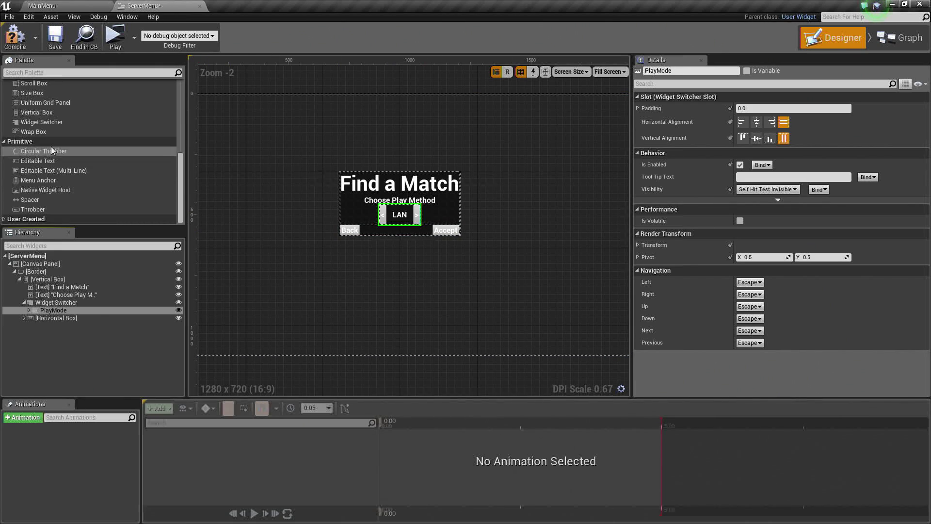
pyautogui.click(18, 150)
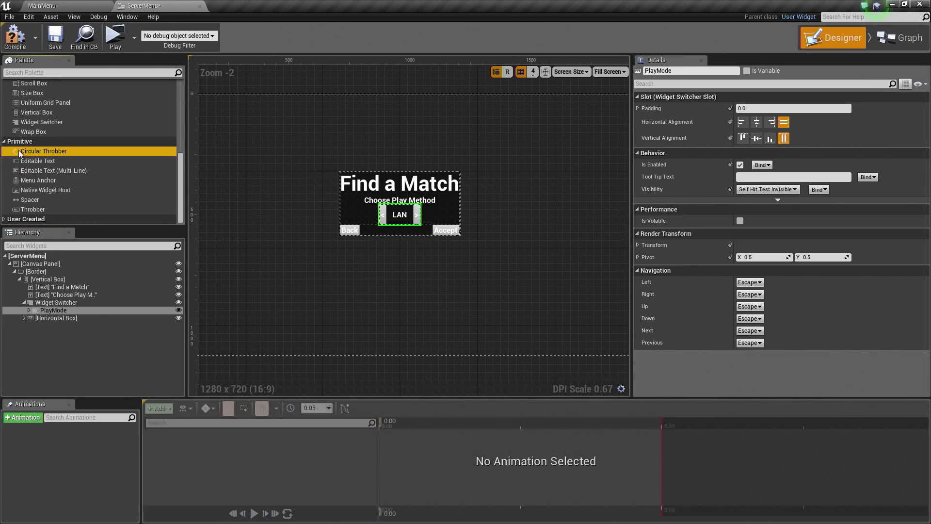
pyautogui.moveTo(20, 150); pyautogui.dragTo(59, 319)
pyautogui.press('F2')
pyautogui.write('Load')
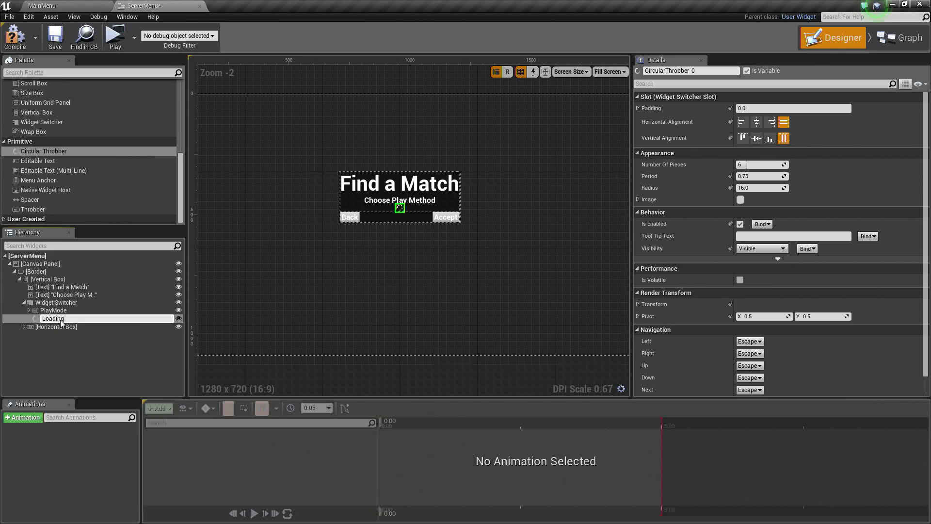
pyautogui.write('ing')
pyautogui.press('Return')
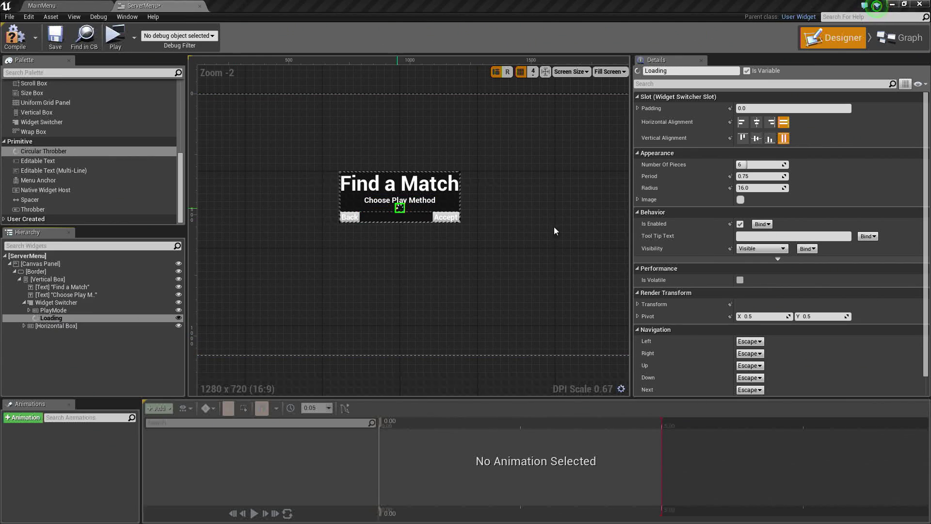
# Give the Loading throbber 8 pieces and a radius of 44
pyautogui.click(754, 164)
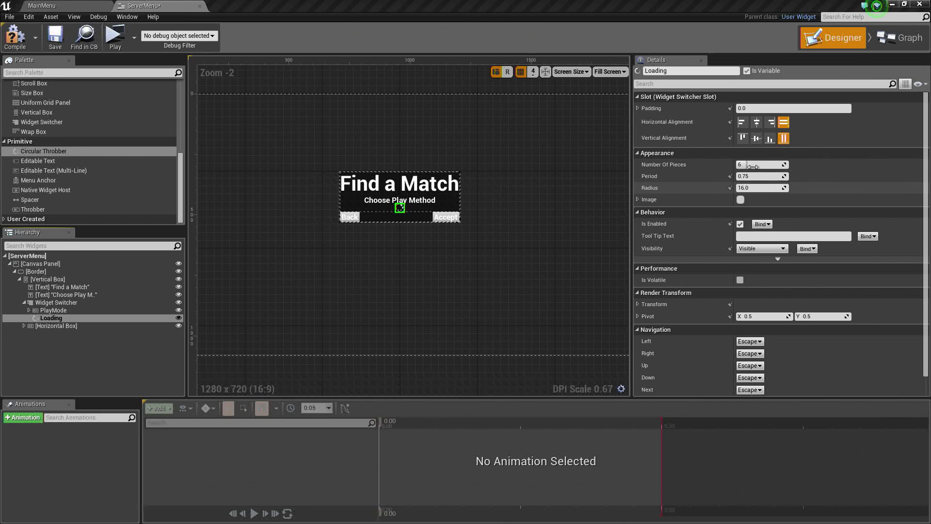
pyautogui.write('8')
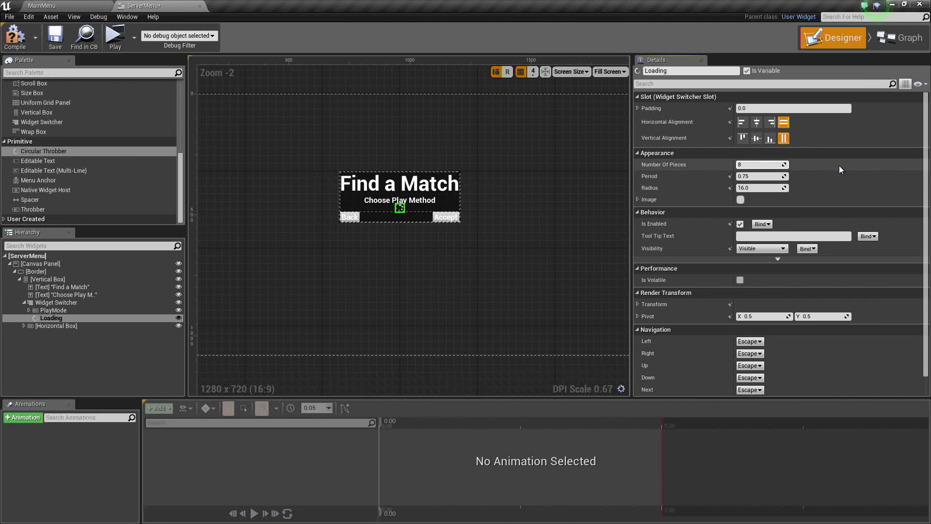
pyautogui.press('Return')
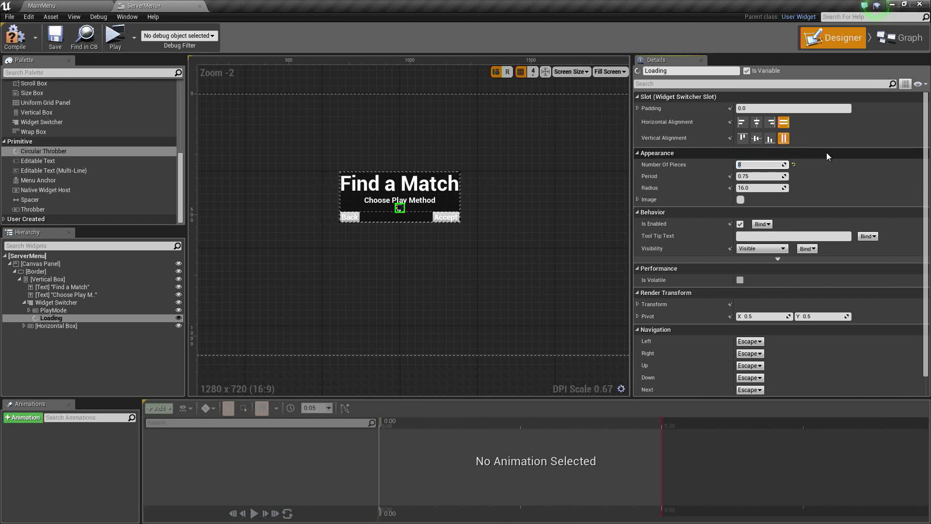
pyautogui.click(769, 188)
pyautogui.write('44')
pyautogui.press('Return')
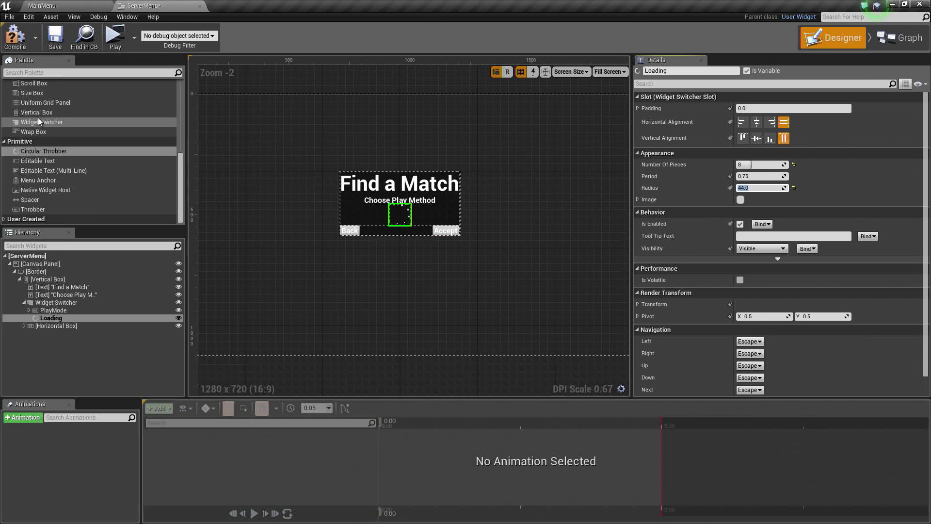
# Drag a Text widget from the Palette into the Widget Switcher
pyautogui.scroll(3, 38, 116)
pyautogui.scroll(3, 38, 131)
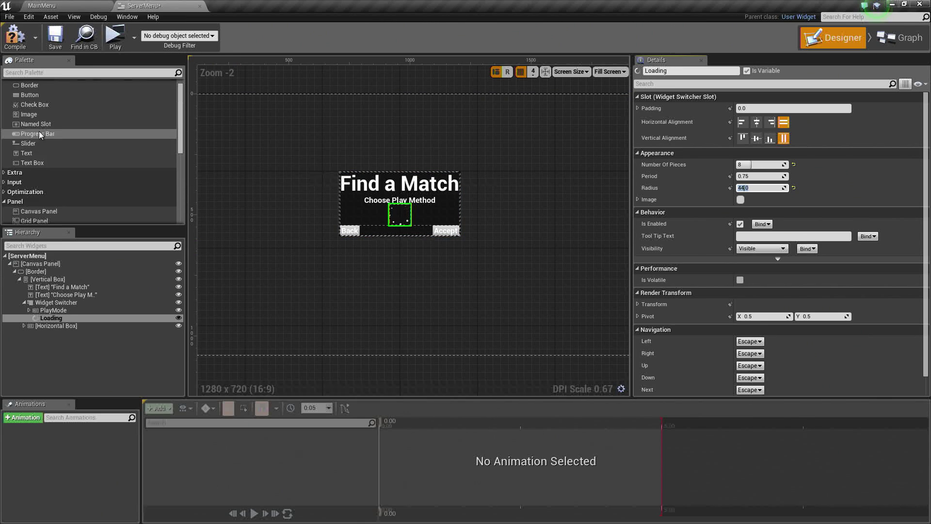
pyautogui.moveTo(30, 153); pyautogui.dragTo(65, 300)
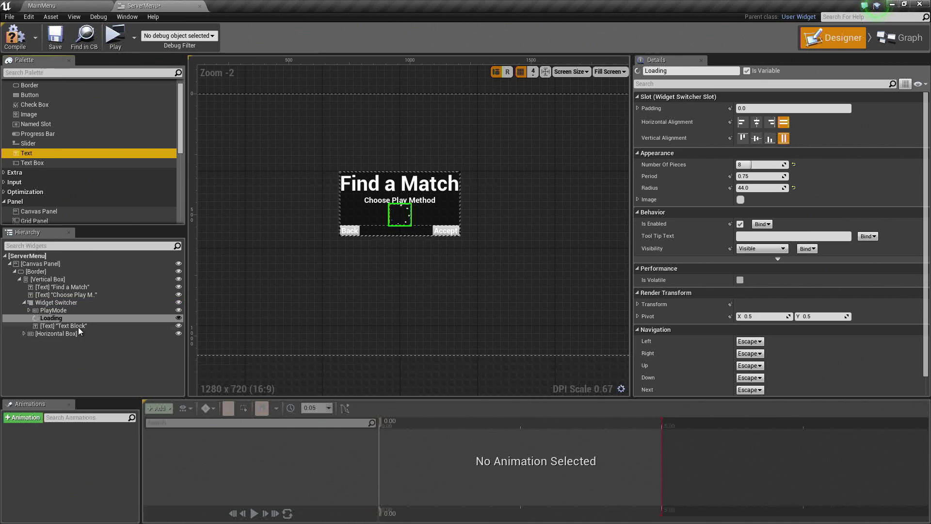
# Name the new text widget Countdown and set its displayed text to 10
pyautogui.click(76, 326)
pyautogui.click(97, 326)
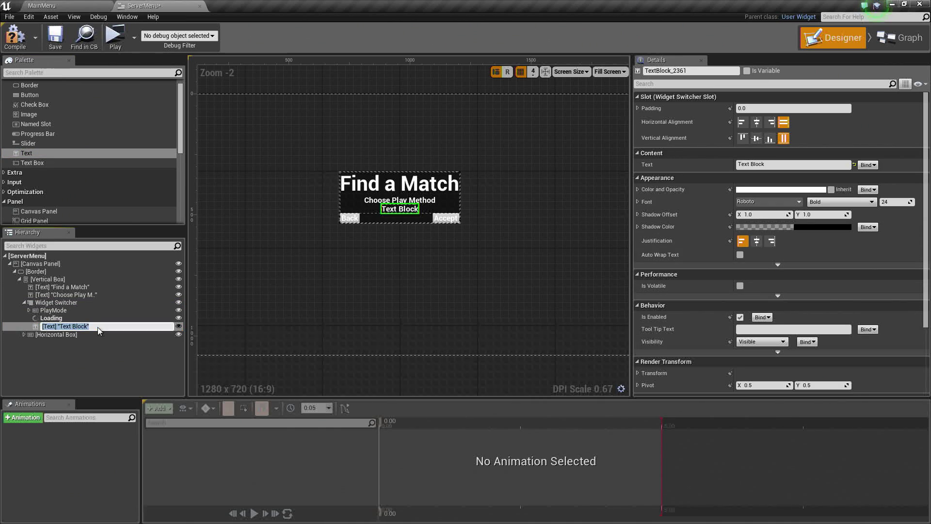
pyautogui.write('Countdown')
pyautogui.press('Return')
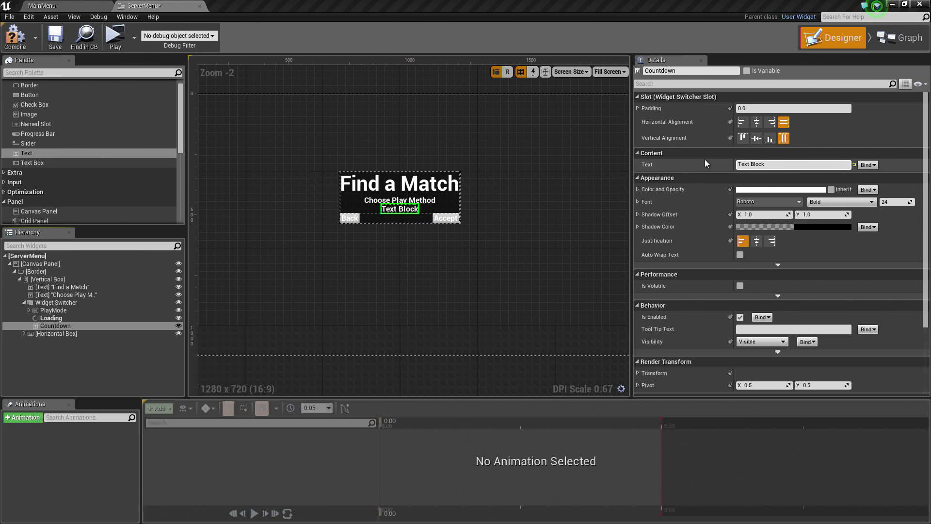
pyautogui.click(767, 165)
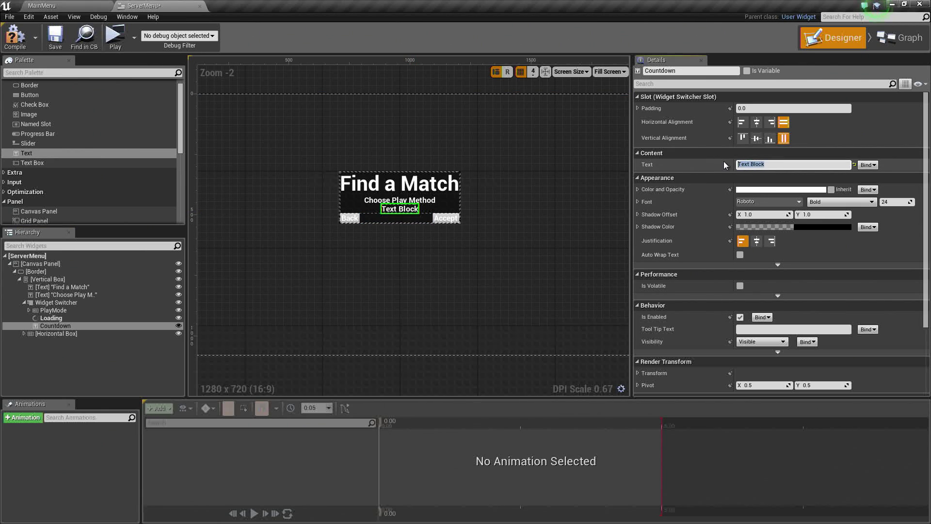
pyautogui.write('10')
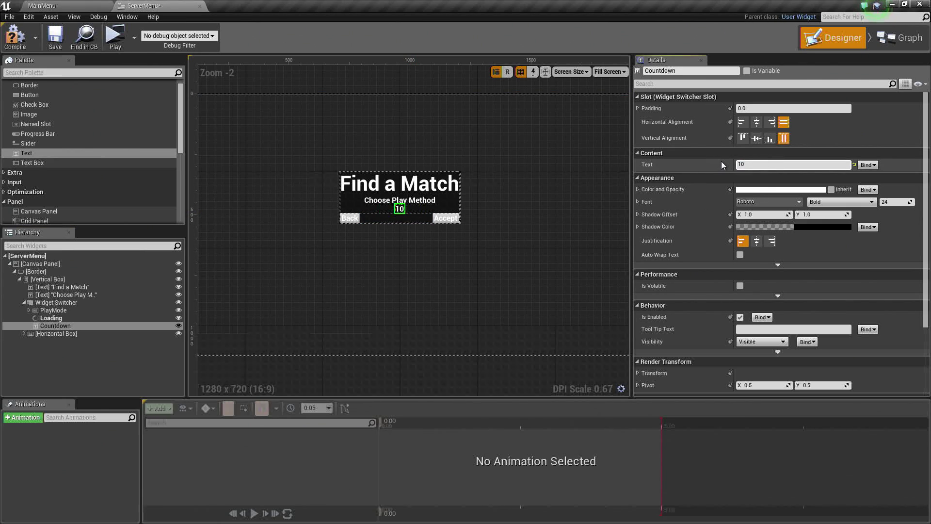
pyautogui.click(388, 136)
pyautogui.click(83, 301)
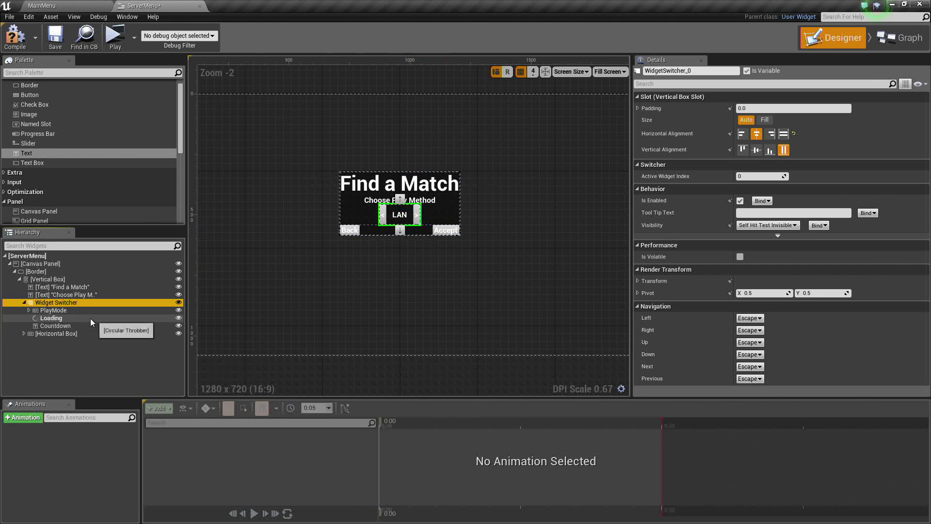
pyautogui.click(54, 318)
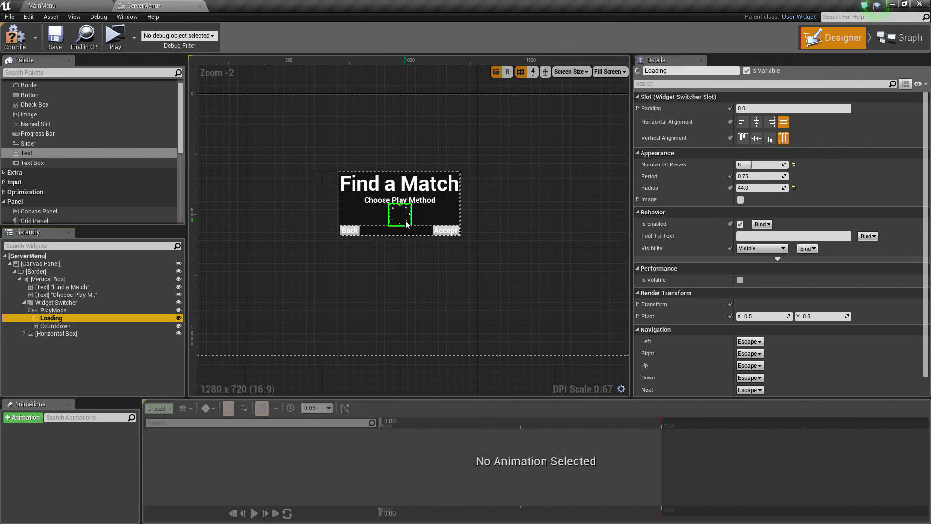
pyautogui.click(72, 328)
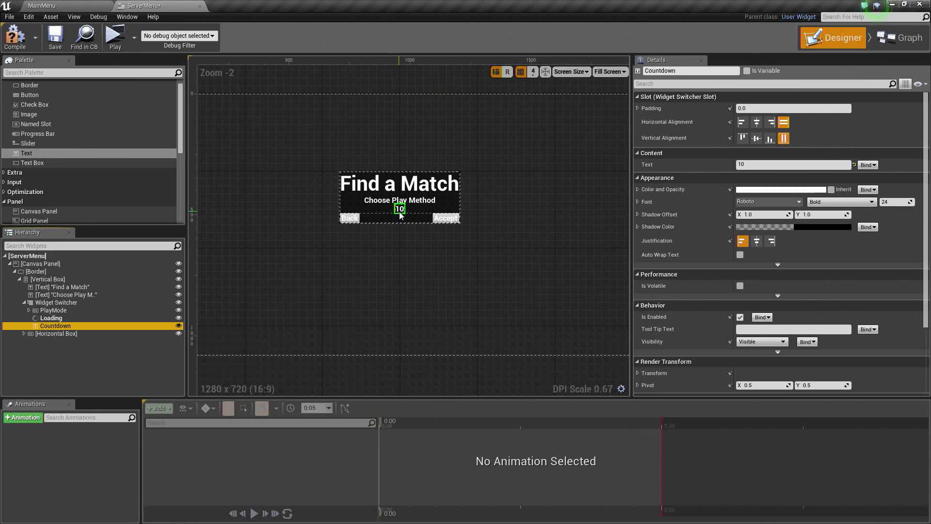
pyautogui.click(62, 310)
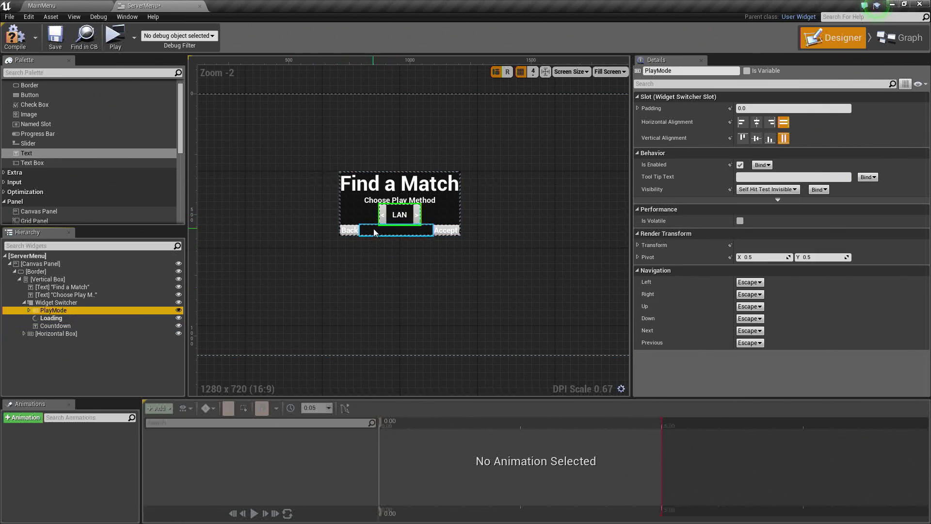
pyautogui.click(54, 325)
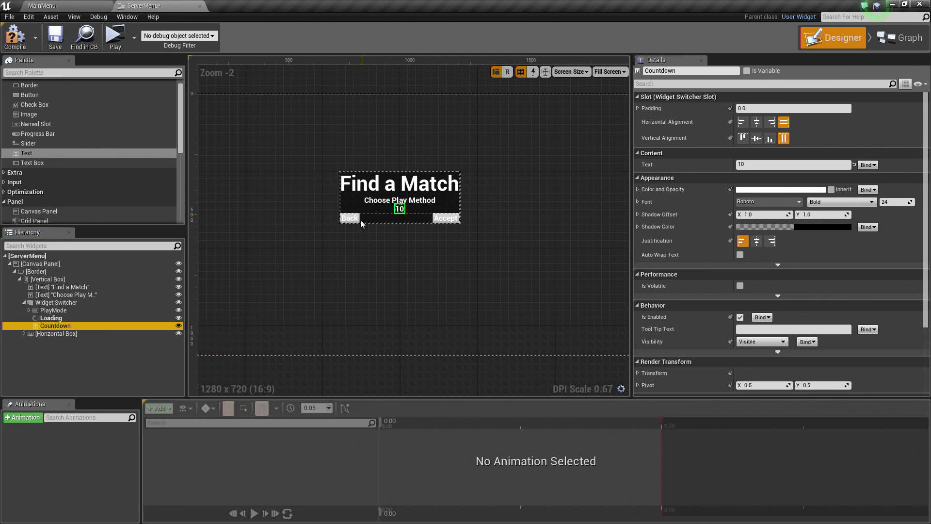
pyautogui.click(97, 309)
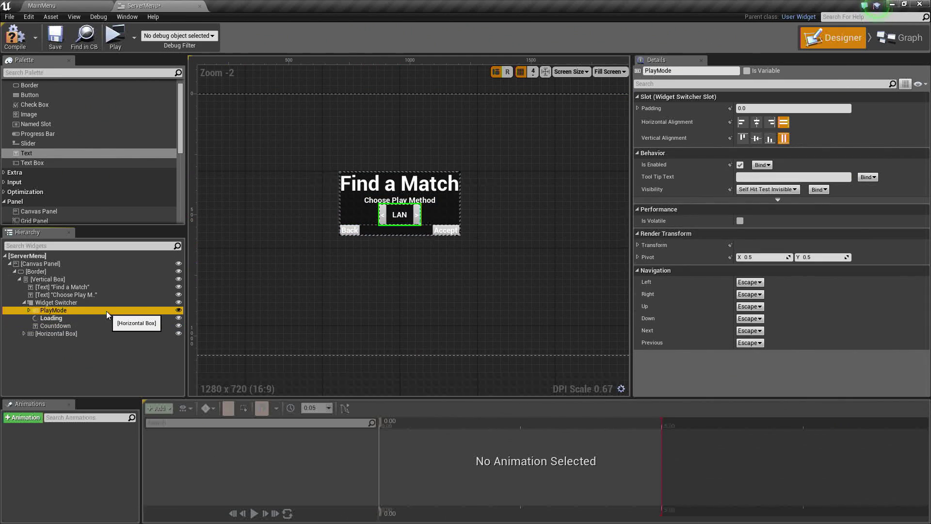